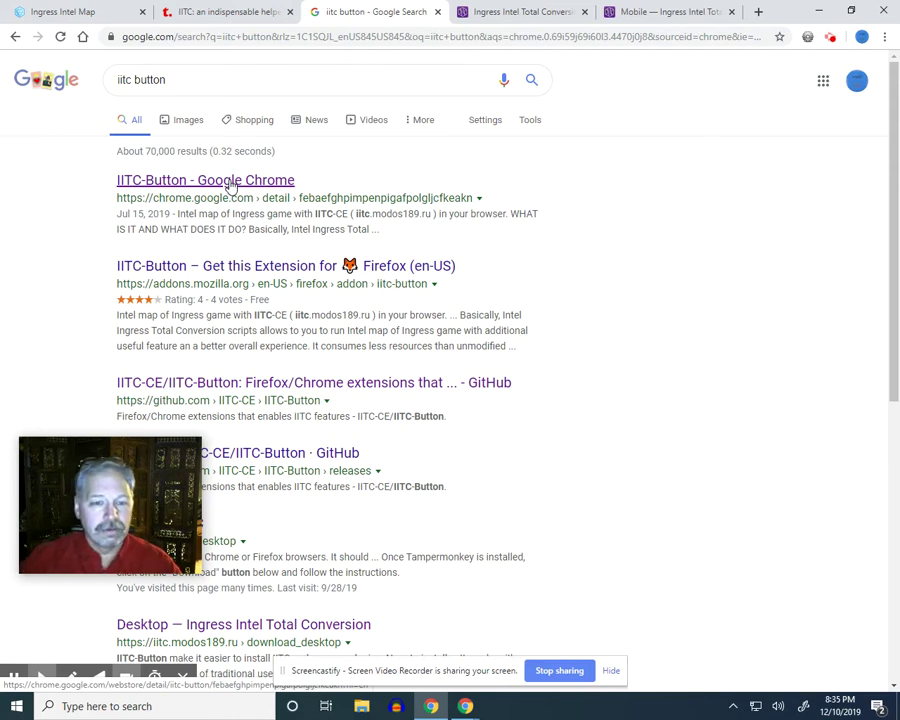
- Install the IITC-Button extension in Chrome from its Chrome Web Store page and dismiss the installation notice
click(228, 183)
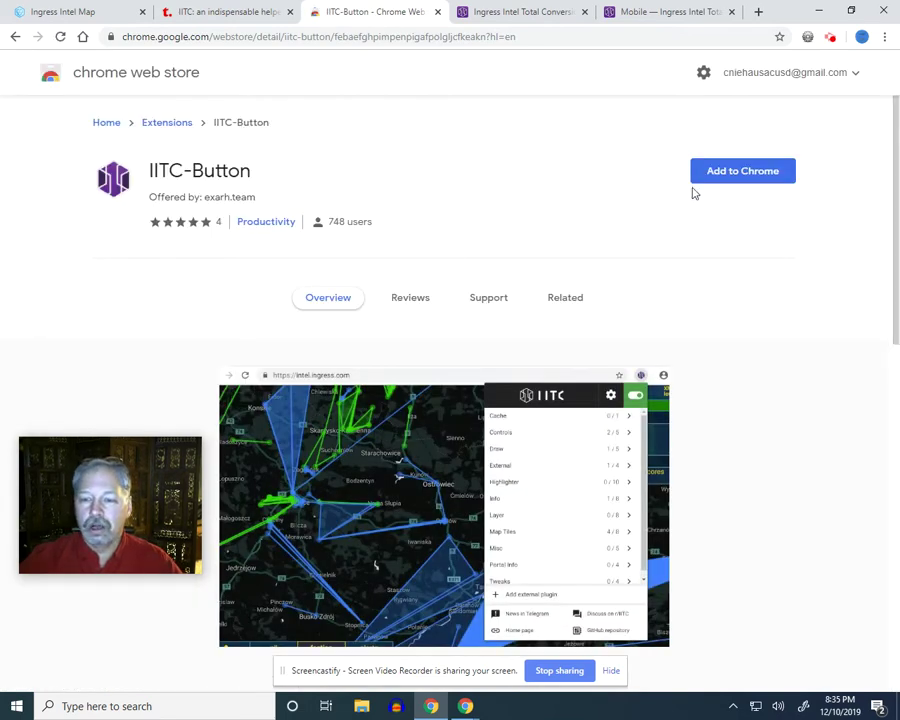
click(759, 179)
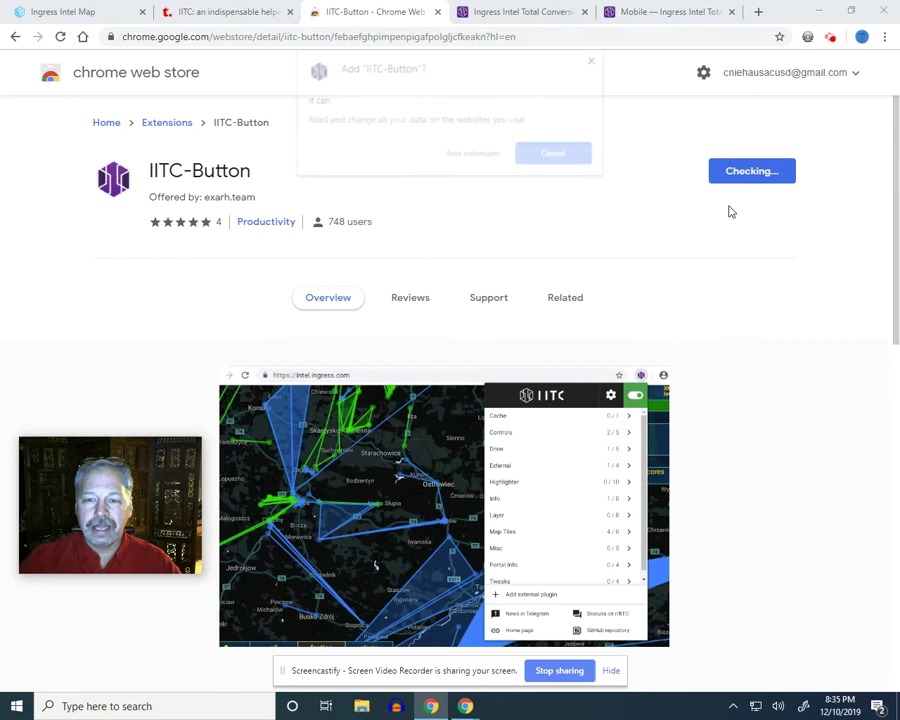
click(473, 157)
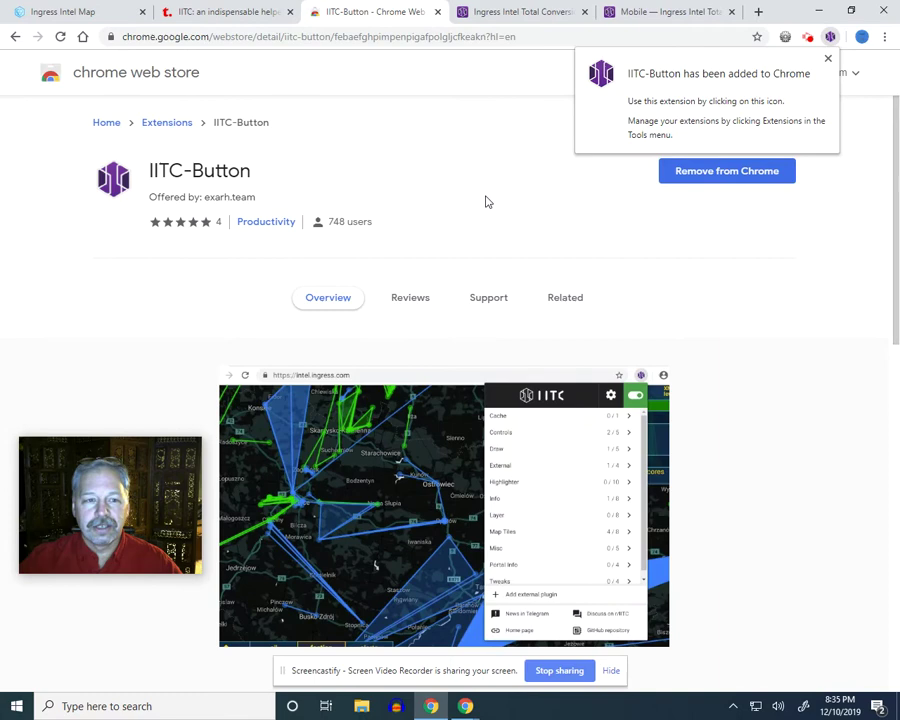
click(829, 60)
- Switch to the Ingress Intel Map and turn IITC on for it with the IITC-Button extension
click(76, 14)
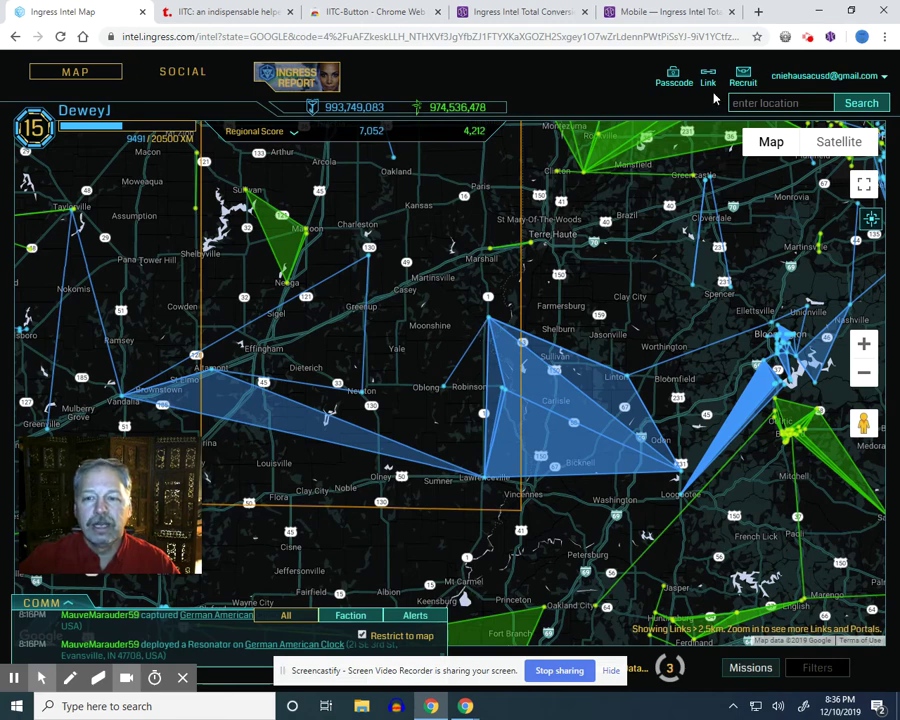
click(832, 38)
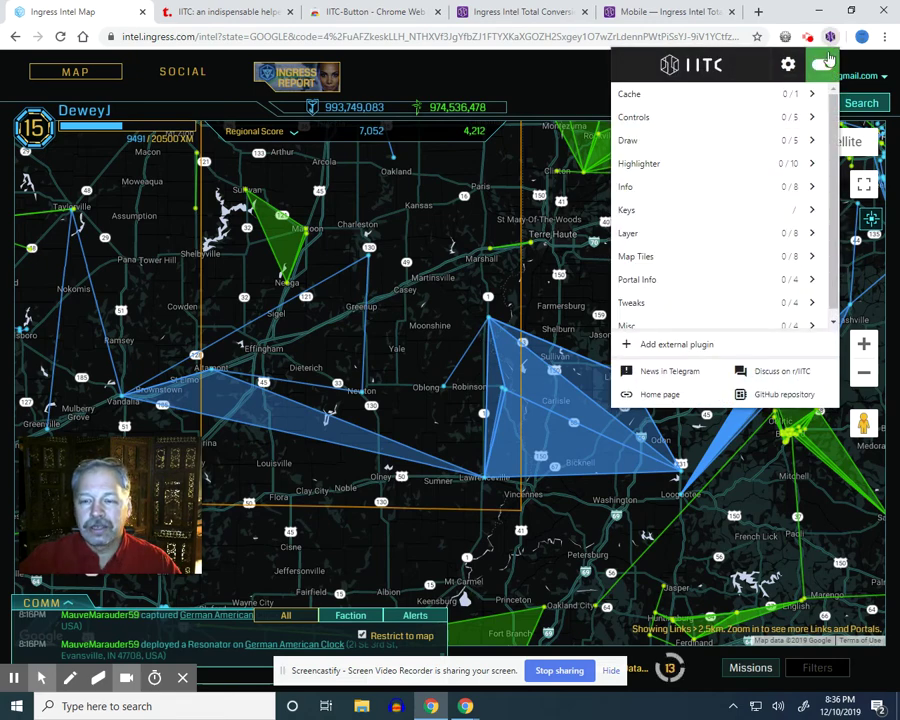
click(821, 66)
click(820, 66)
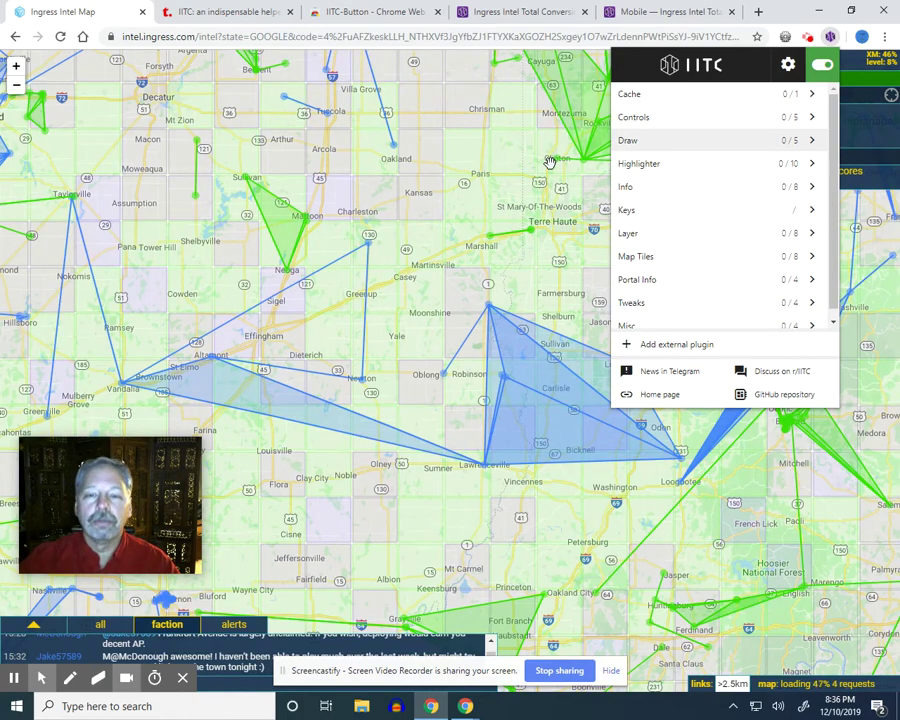
click(540, 158)
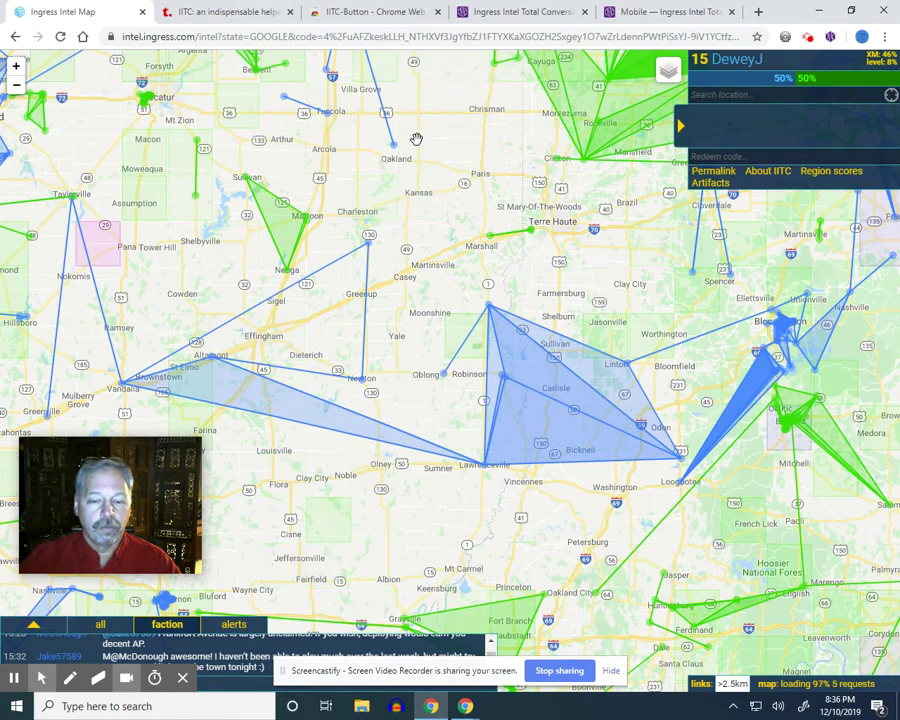
- Change the base map to Google Default Ingress Map and back to Google Roads
mouse_move(661, 79)
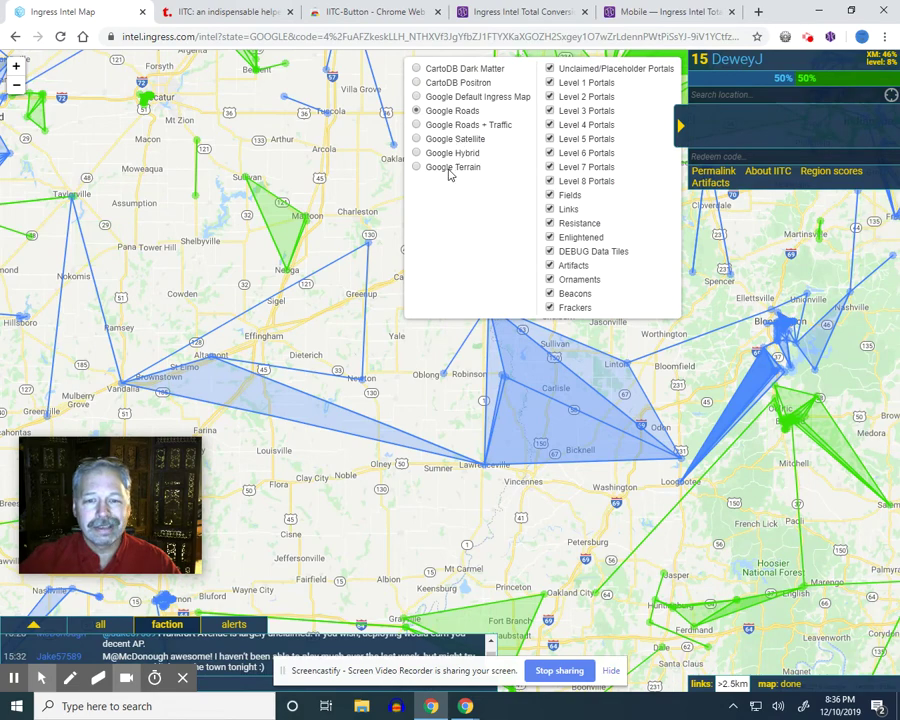
click(416, 96)
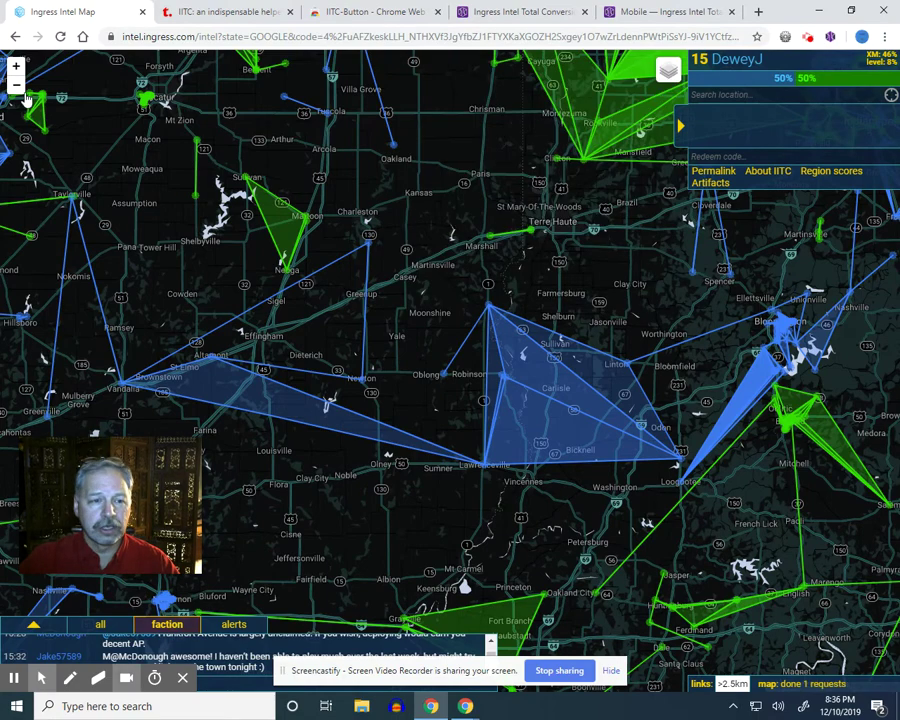
mouse_move(665, 72)
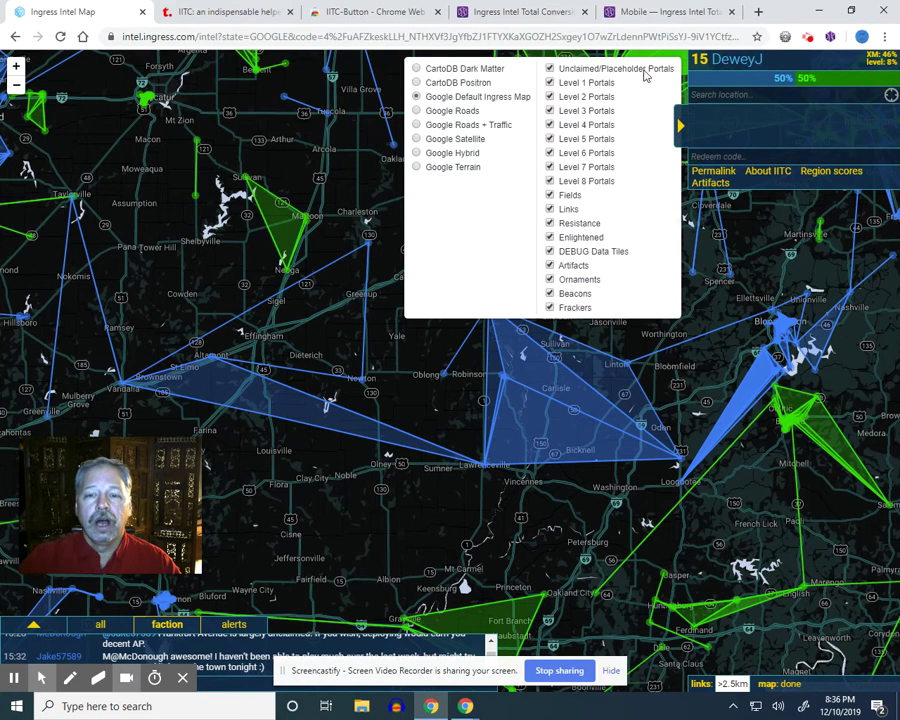
click(417, 111)
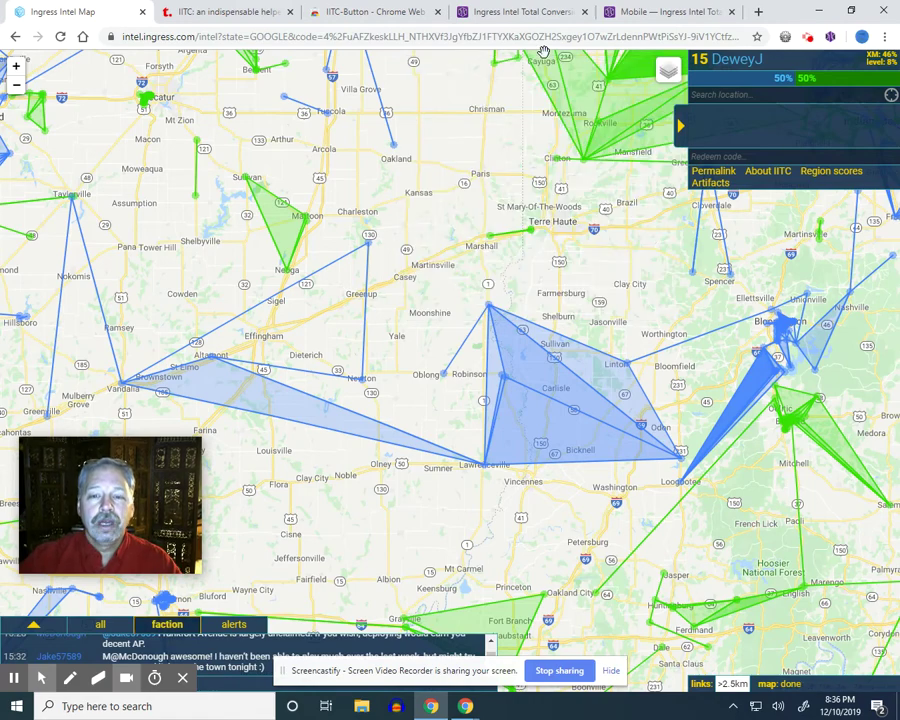
- Hide the Unclaimed/Placeholder and Level 1 Portals layers around Effingham, and show both layers again
mouse_move(675, 72)
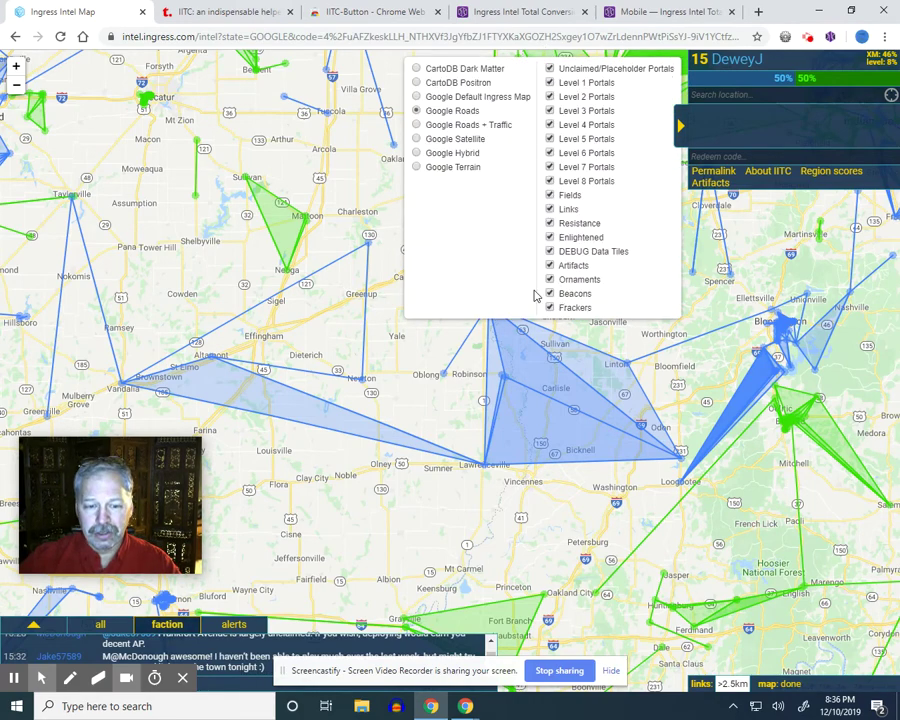
scroll(305, 318, up, 1)
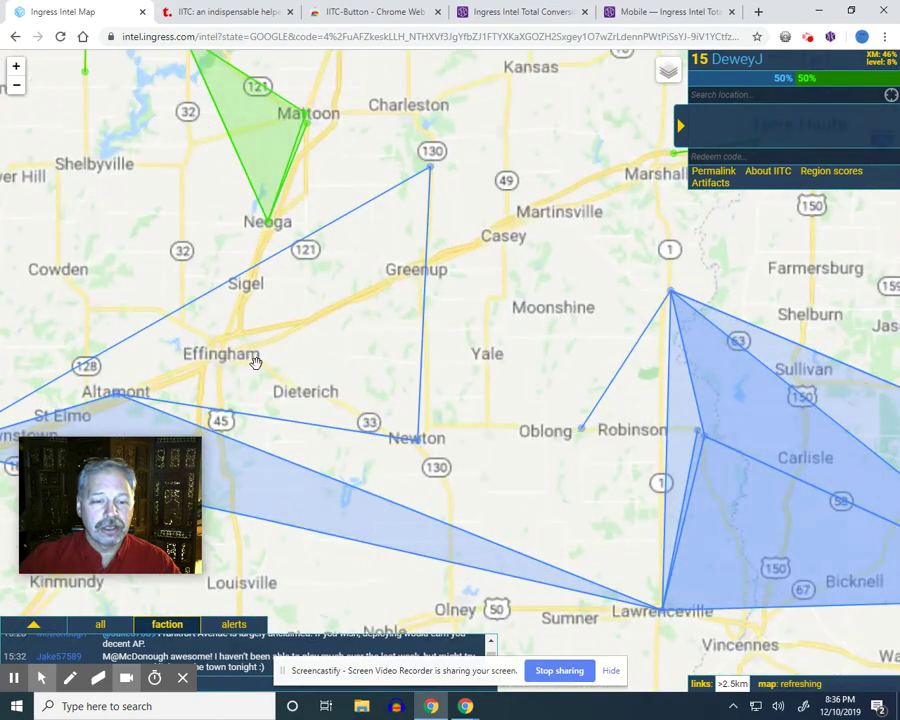
scroll(410, 300, down, 1)
scroll(392, 306, up, 3)
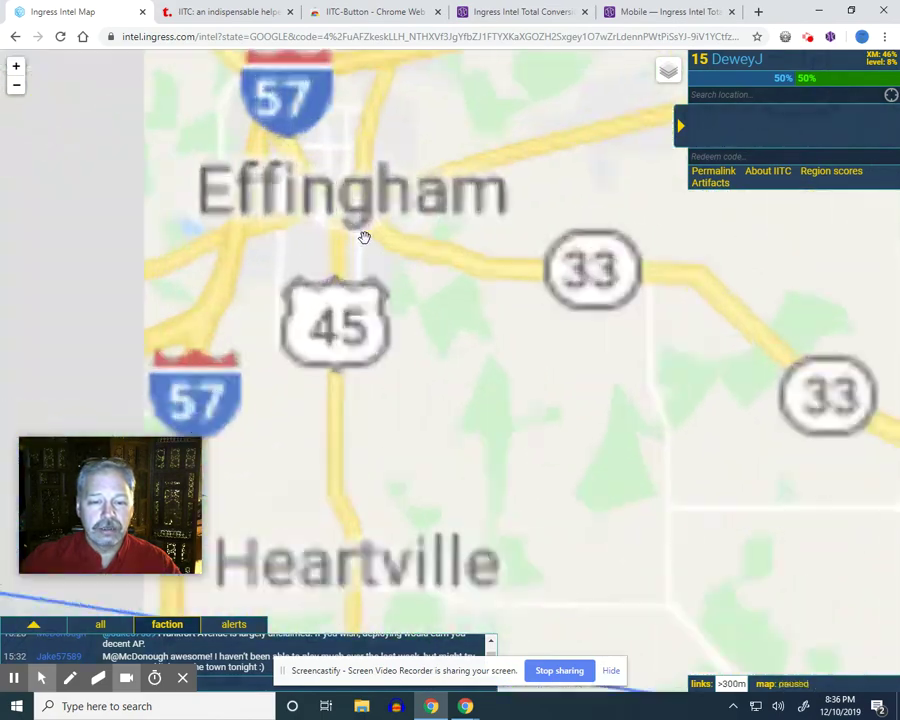
double_click(374, 266)
scroll(434, 302, up, 1)
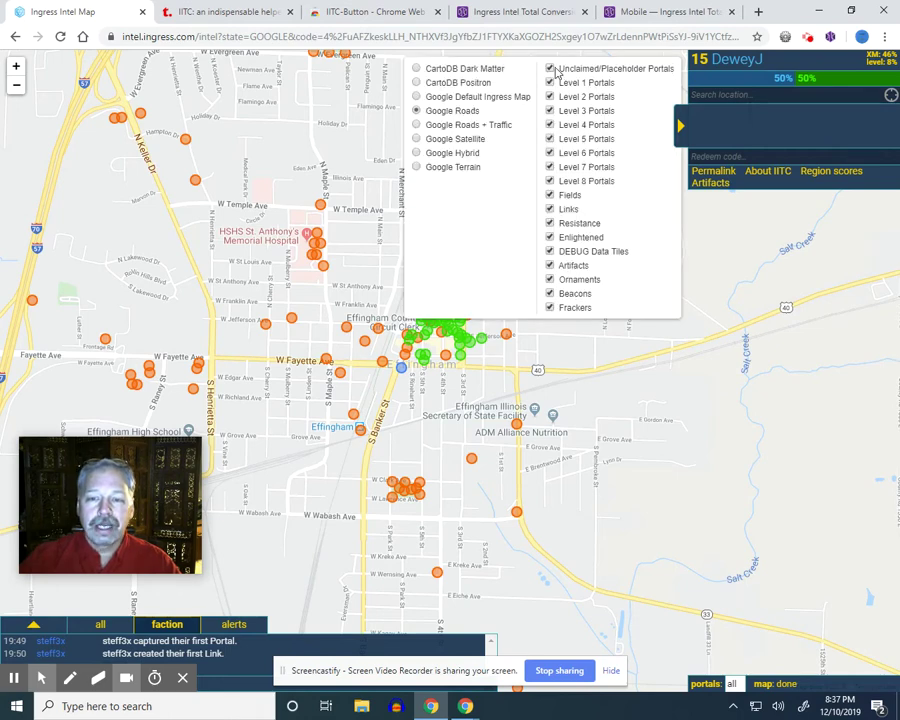
click(549, 70)
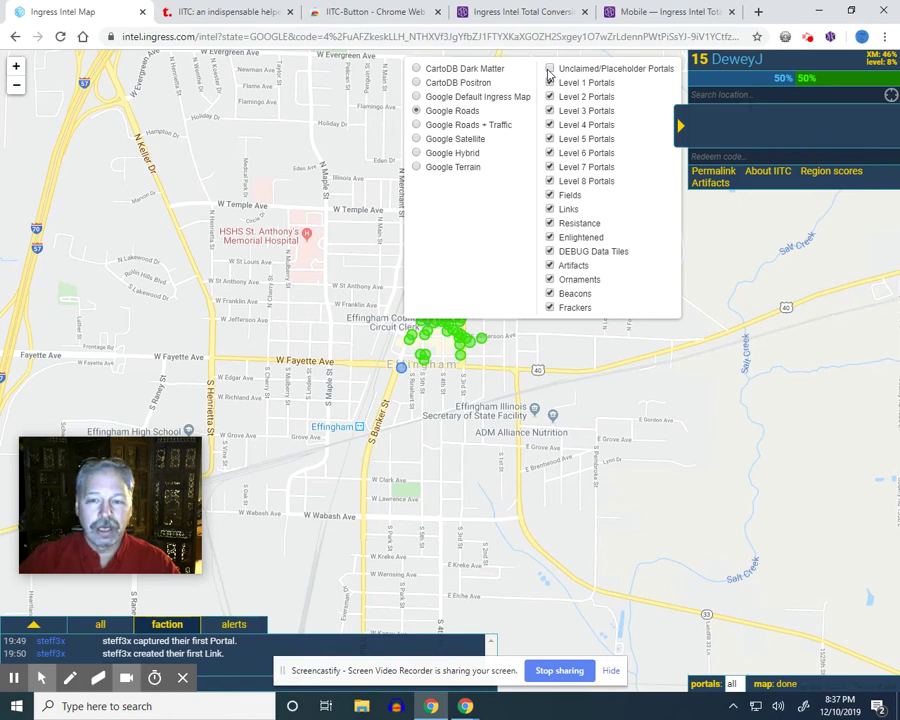
click(549, 83)
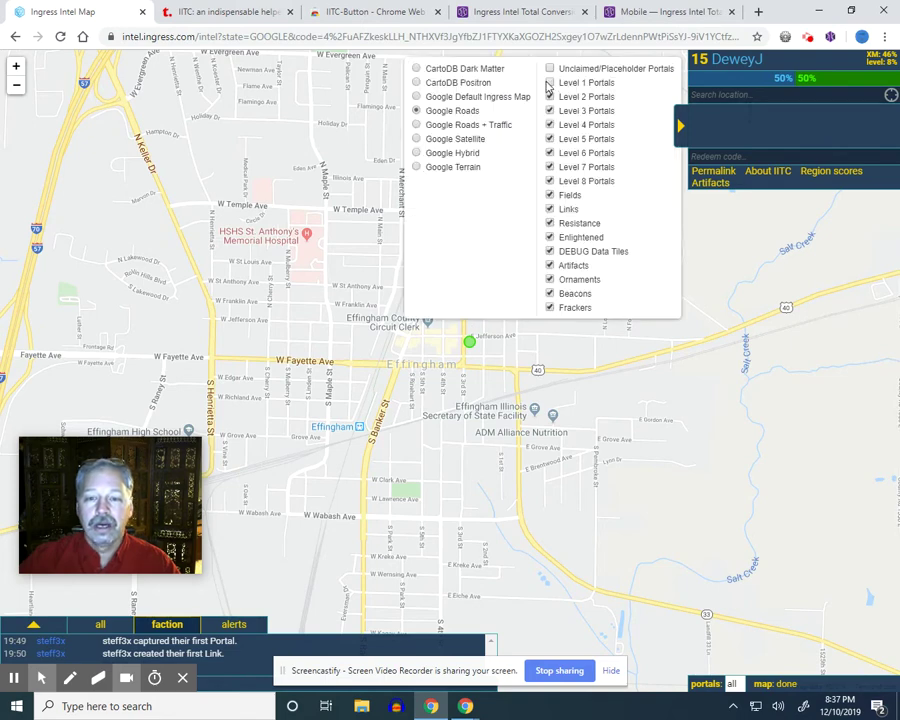
click(549, 83)
click(549, 69)
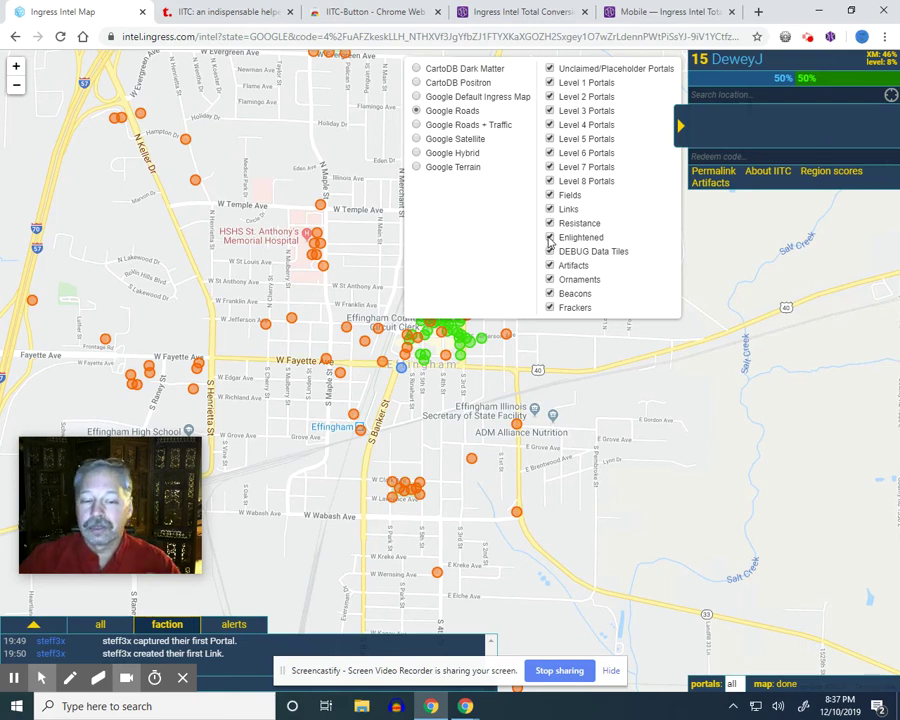
- Hide the Resistance and Unclaimed/Placeholder Portals layers so that only Enlightened portals are displayed
click(550, 224)
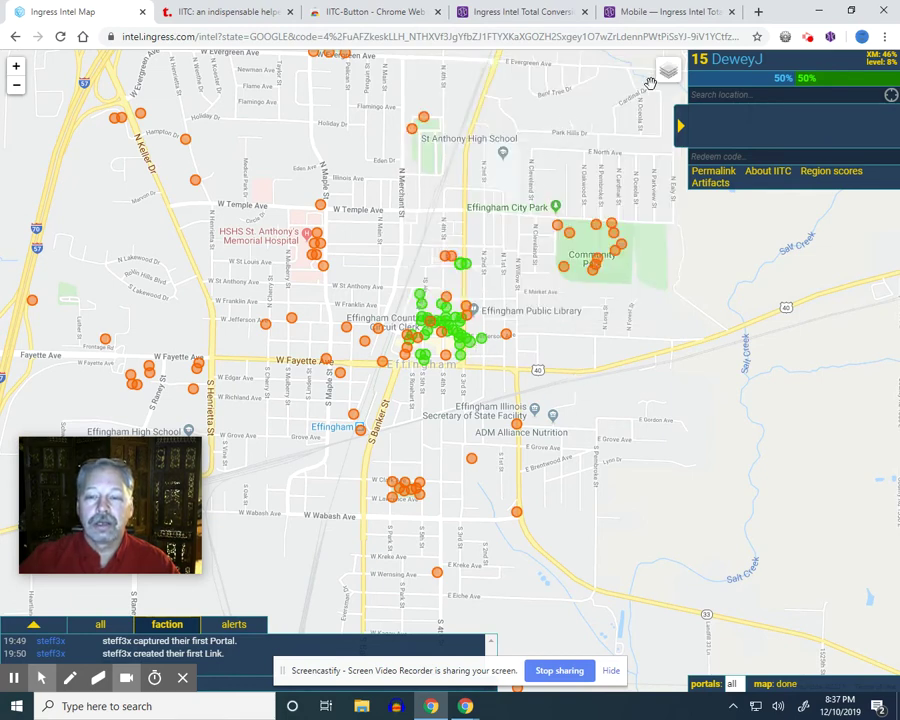
mouse_move(667, 83)
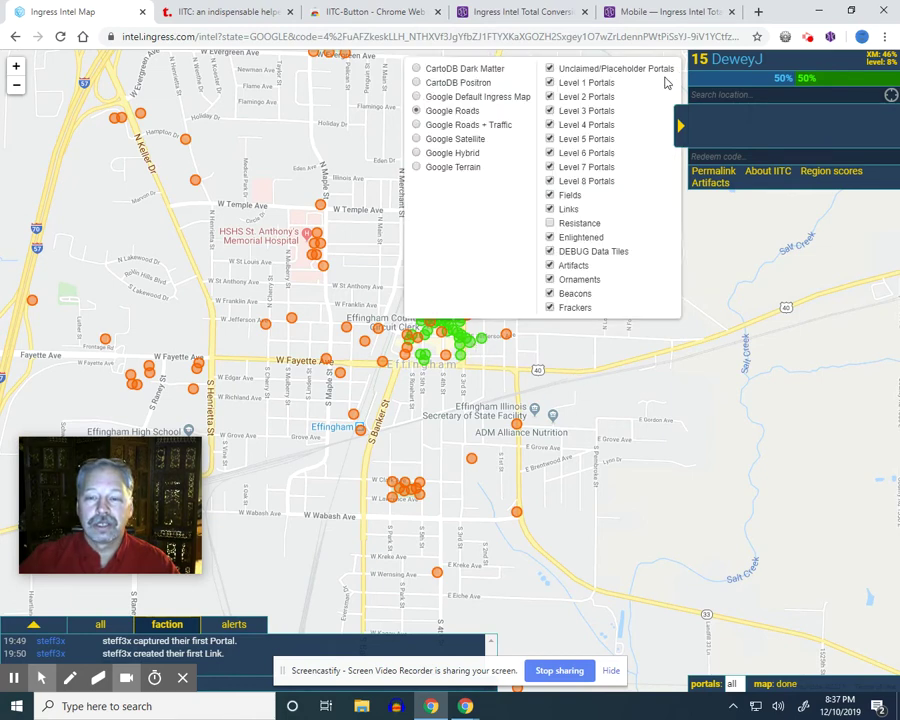
click(549, 69)
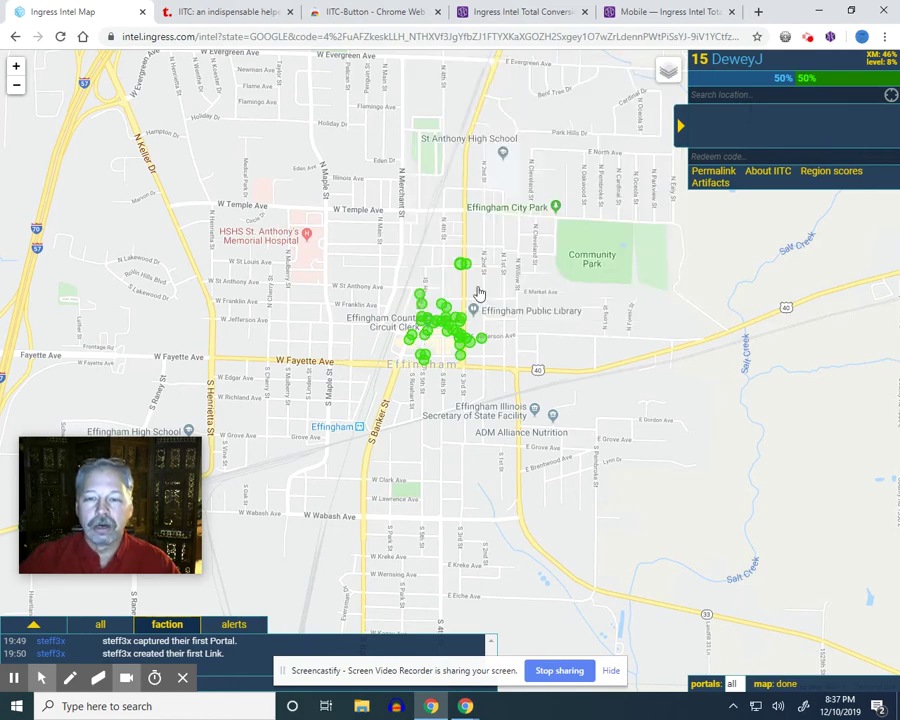
- Display only Resistance portals by swapping out the Enlightened layer, and restore the Unclaimed/Placeholder Portals and Enlightened layers
mouse_move(662, 80)
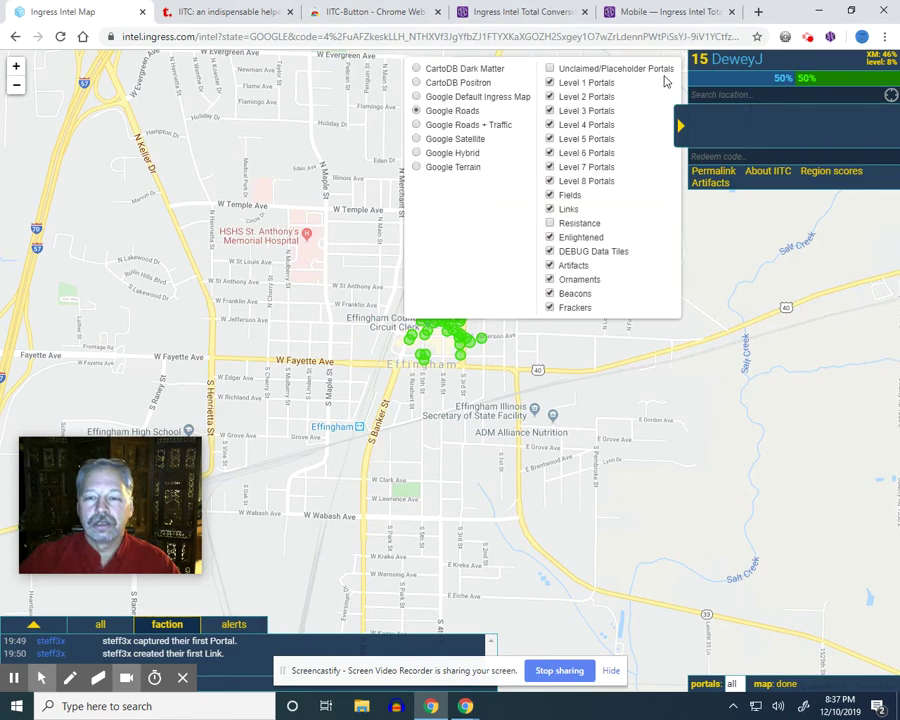
click(550, 237)
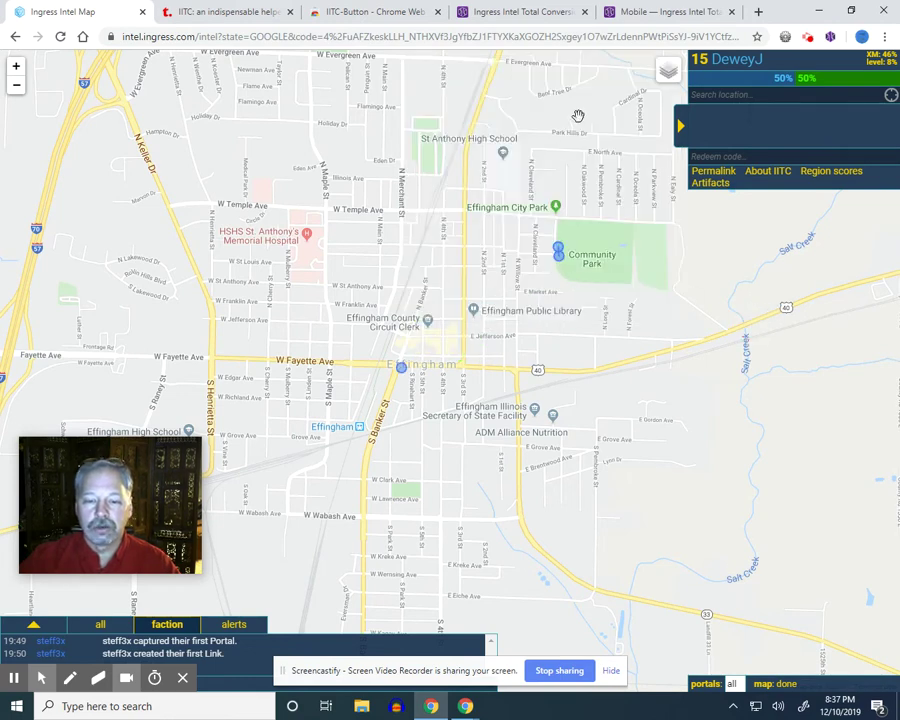
mouse_move(663, 70)
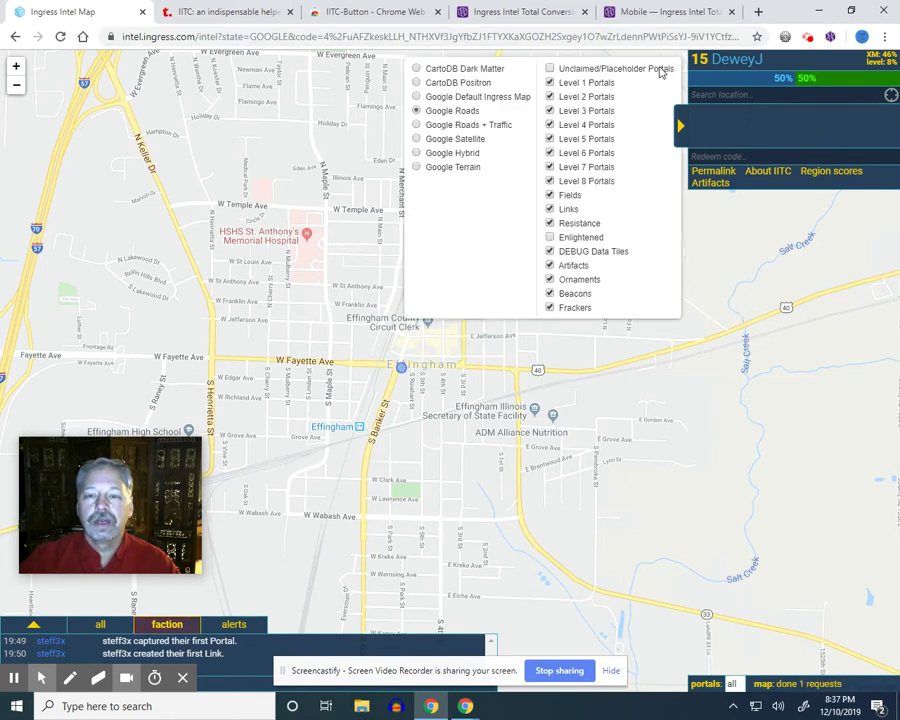
click(549, 69)
click(549, 238)
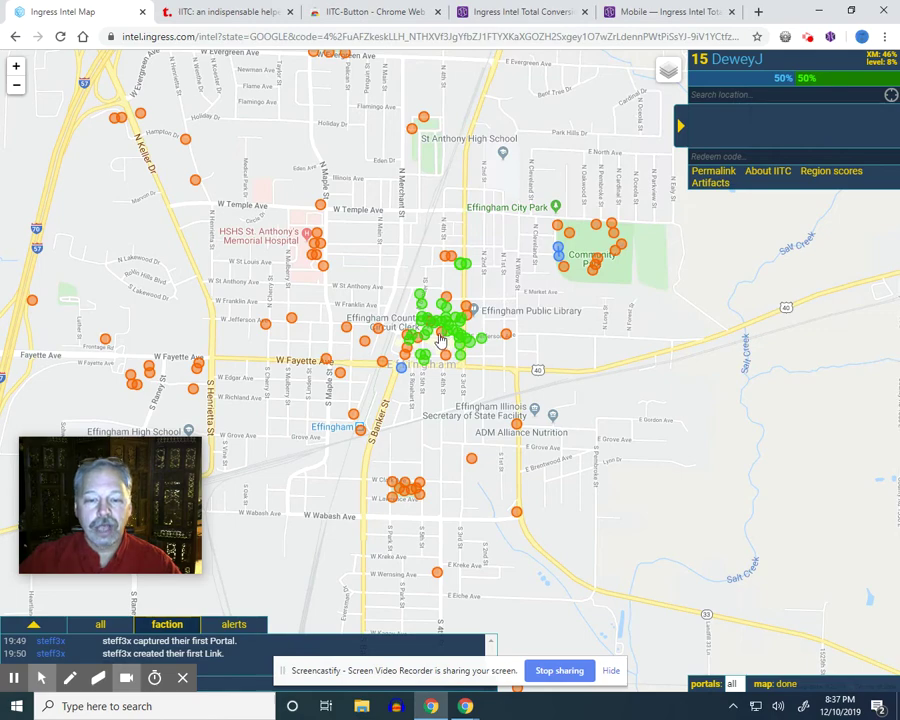
- View the details of the Saint Anthony Catholic Church portal in Effingham and the First Presbyterian Church portal in Altamont
scroll(436, 334, up, 1)
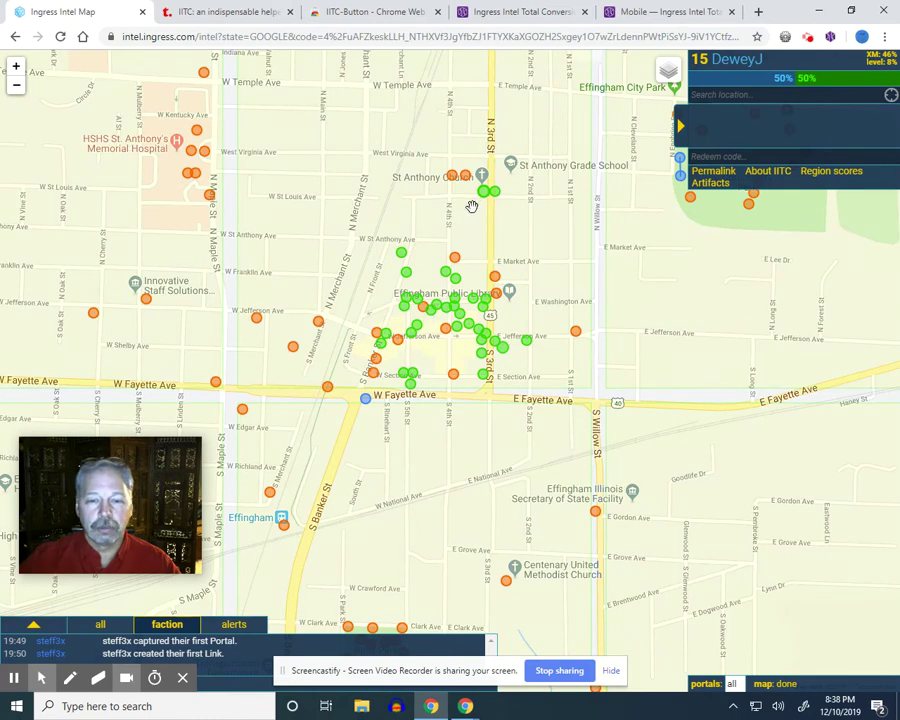
click(484, 194)
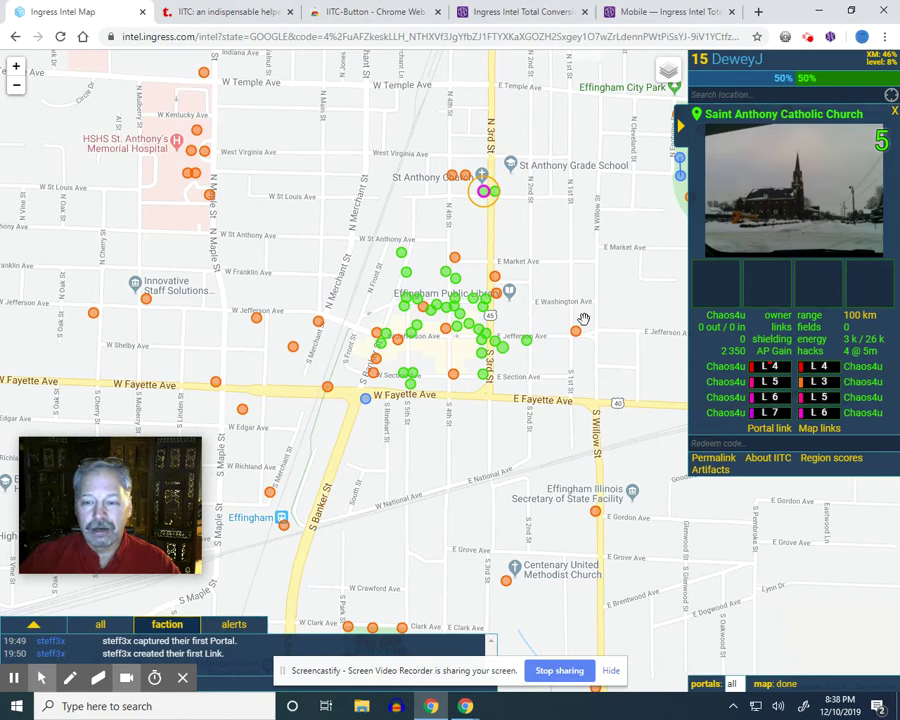
scroll(358, 338, down, 3)
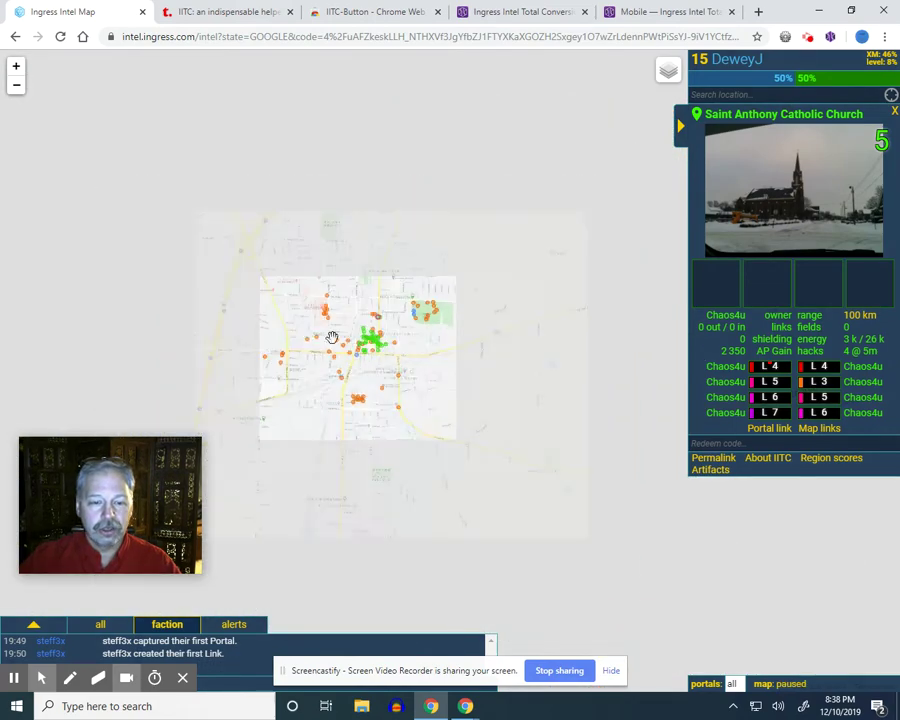
drag(451, 294, 624, 156)
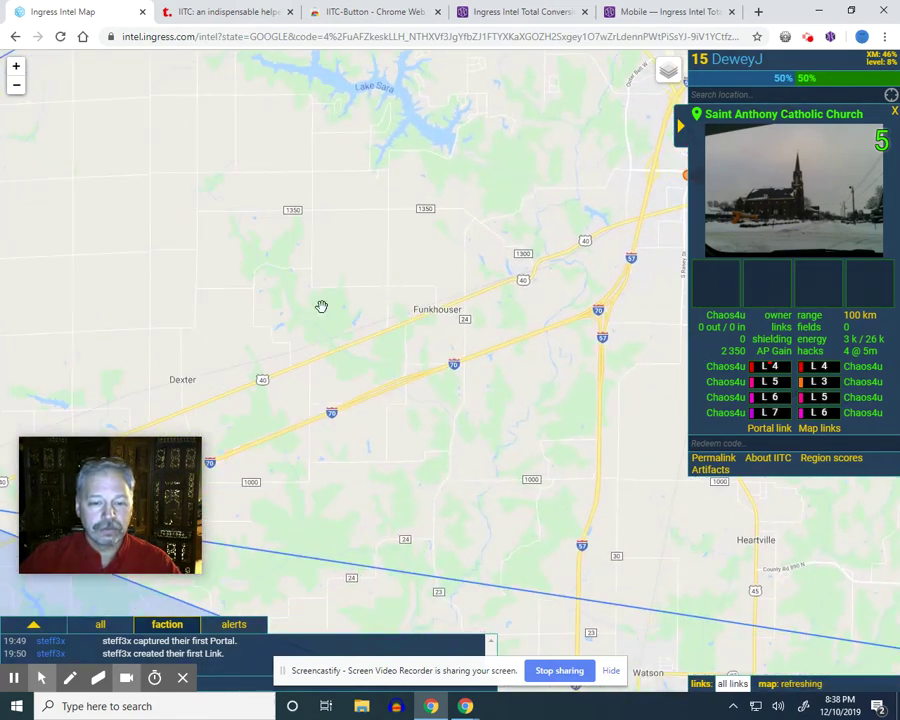
scroll(321, 306, down, 2)
scroll(242, 352, up, 3)
drag(242, 352, 343, 316)
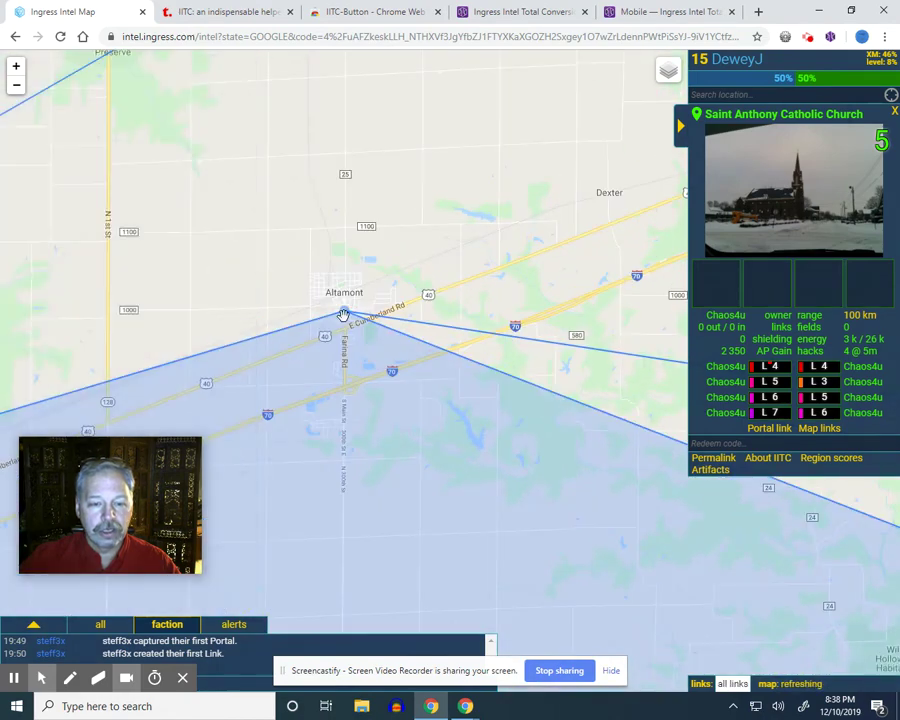
click(343, 316)
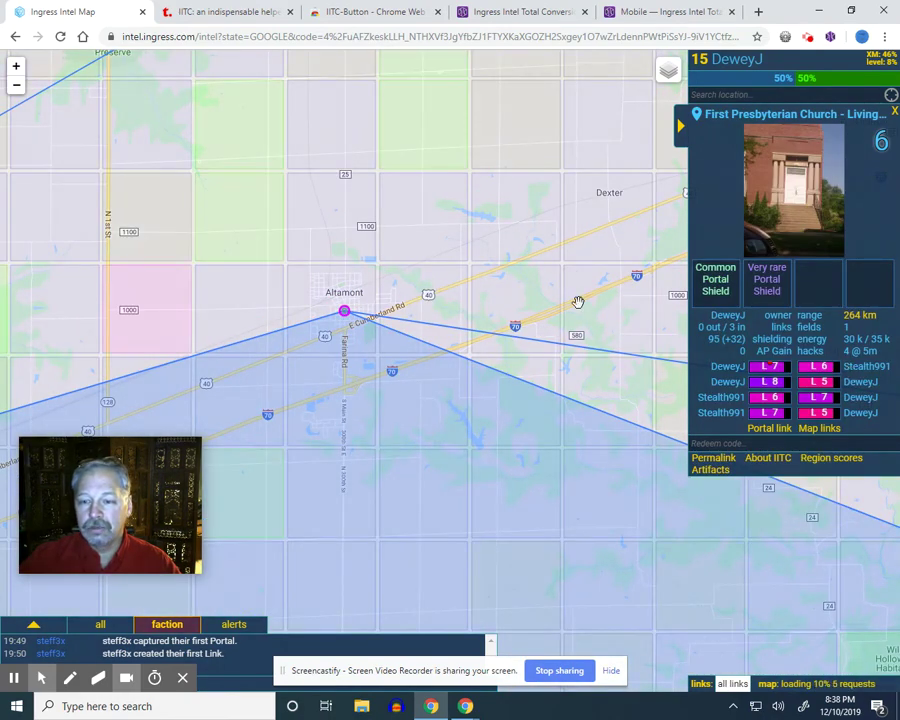
- View the details and installed mods of the Mini Arch portal at Vandalia, and focus the map on that portal
scroll(578, 302, down, 1)
drag(429, 354, 569, 254)
scroll(436, 318, down, 1)
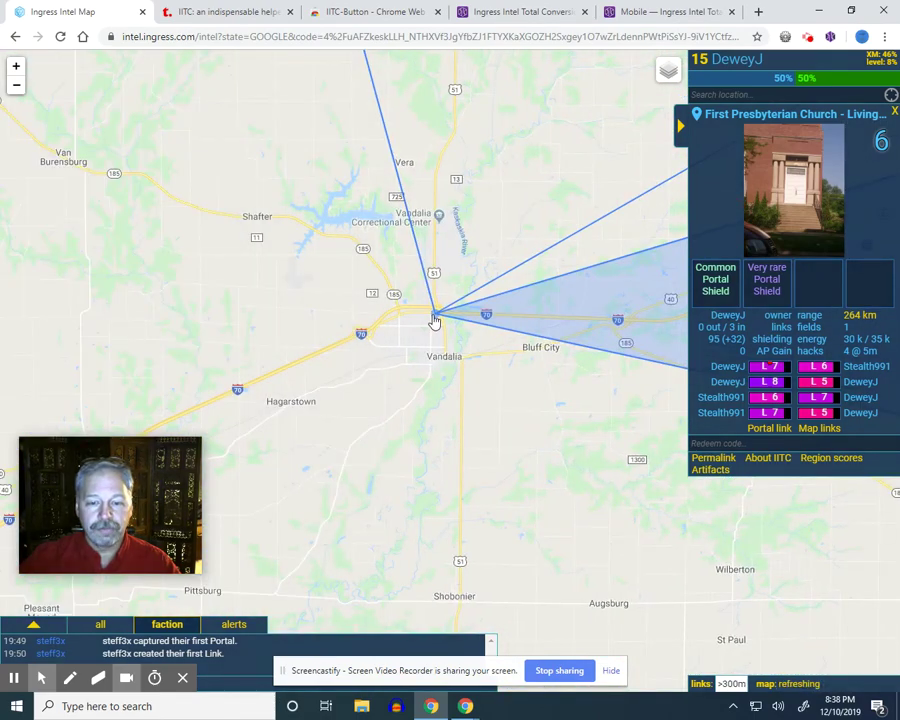
click(435, 316)
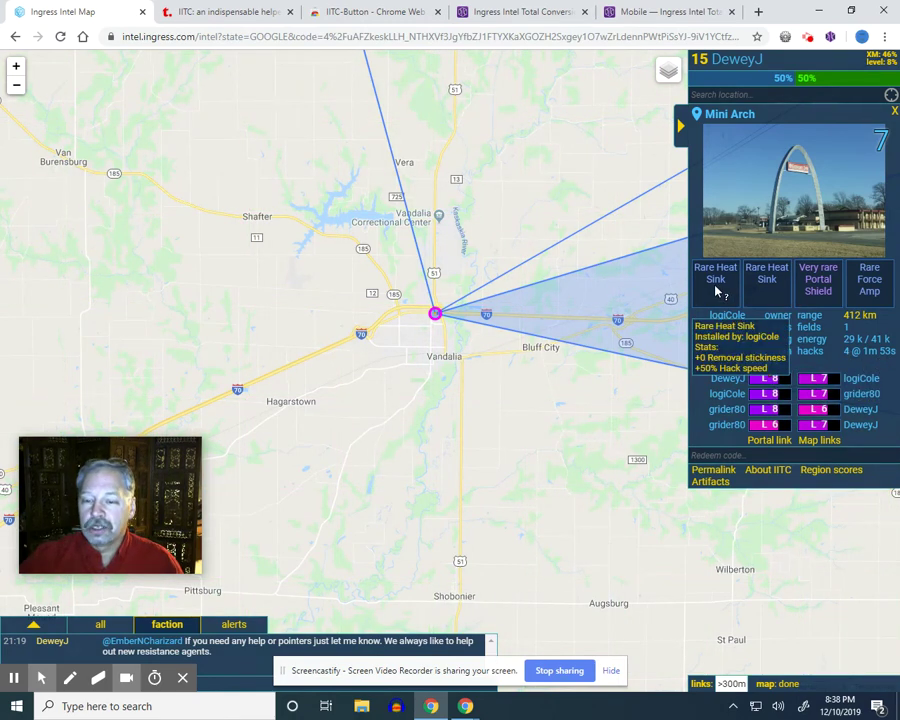
click(697, 116)
- Examine the links and fields stretching east from the Mini Arch portal at Vandalia, and the area around Effingham
scroll(548, 285, down, 5)
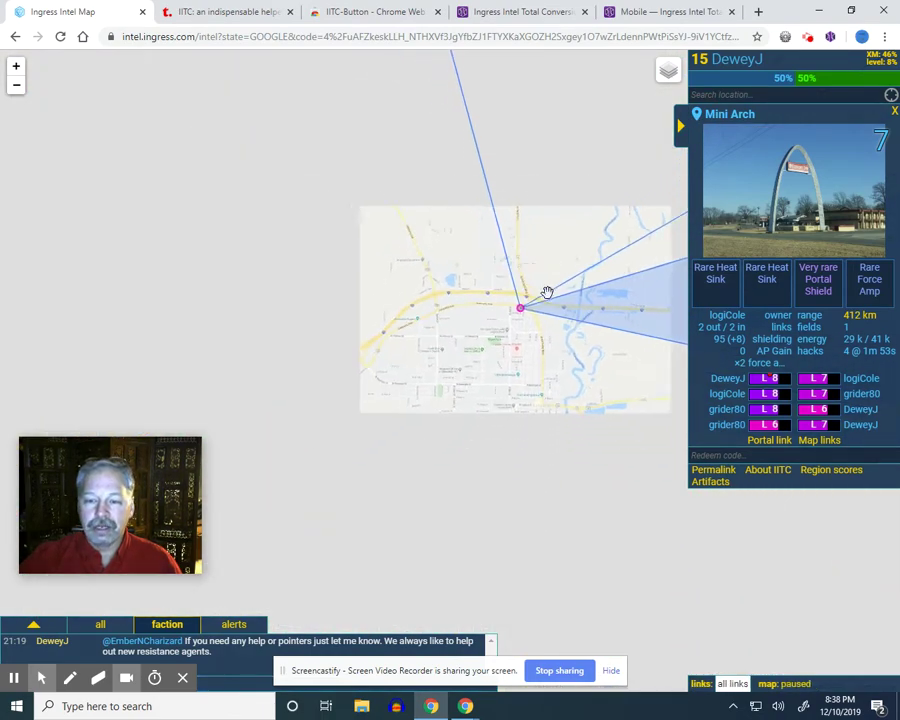
drag(389, 322, 206, 348)
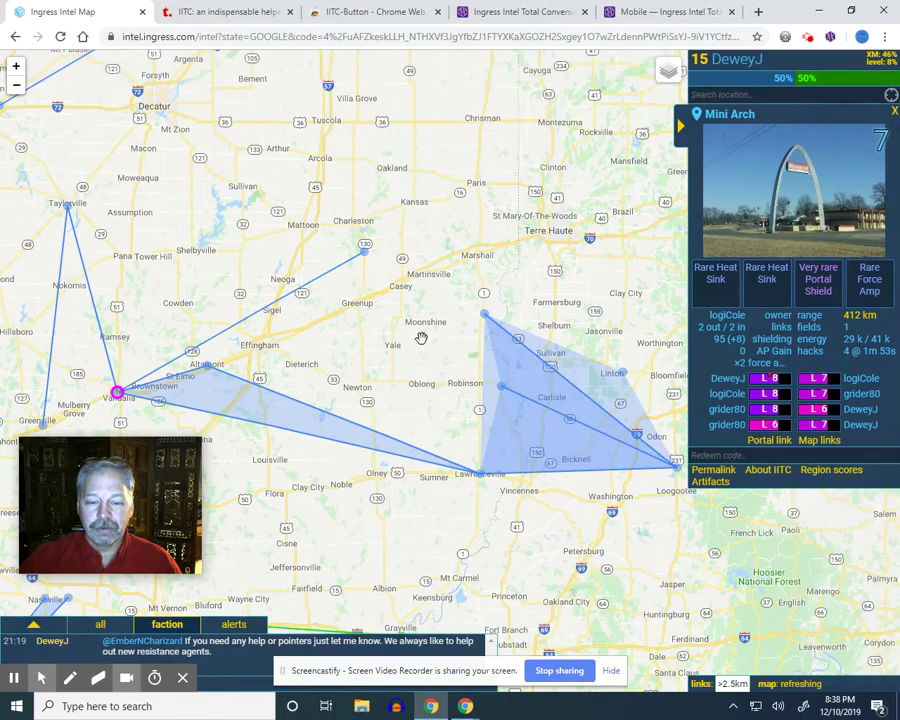
scroll(515, 318, down, 1)
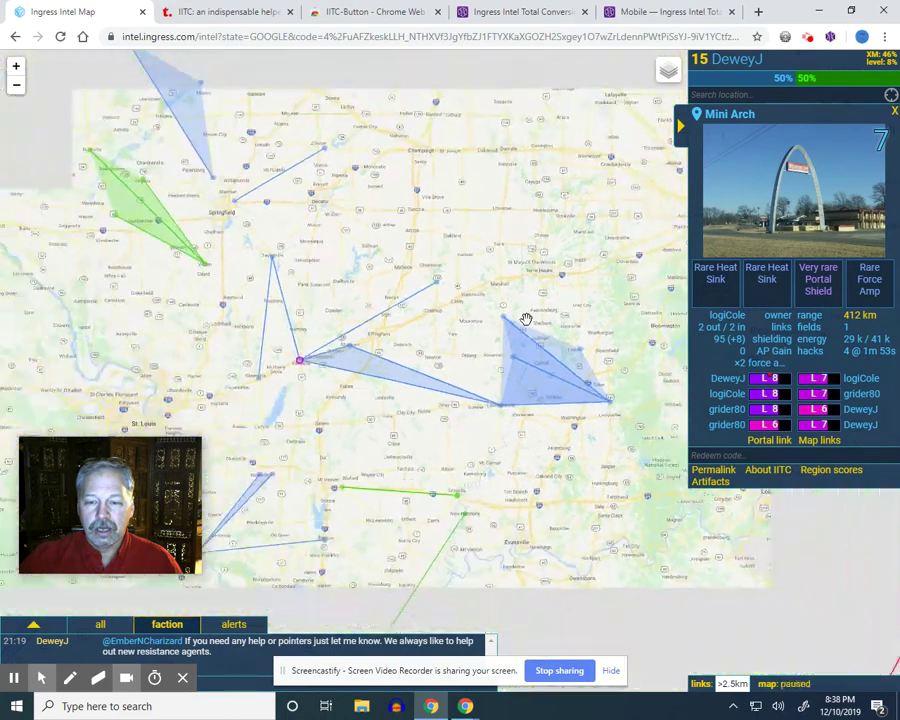
scroll(520, 315, up, 2)
drag(374, 408, 570, 254)
drag(272, 227, 502, 328)
scroll(502, 328, up, 1)
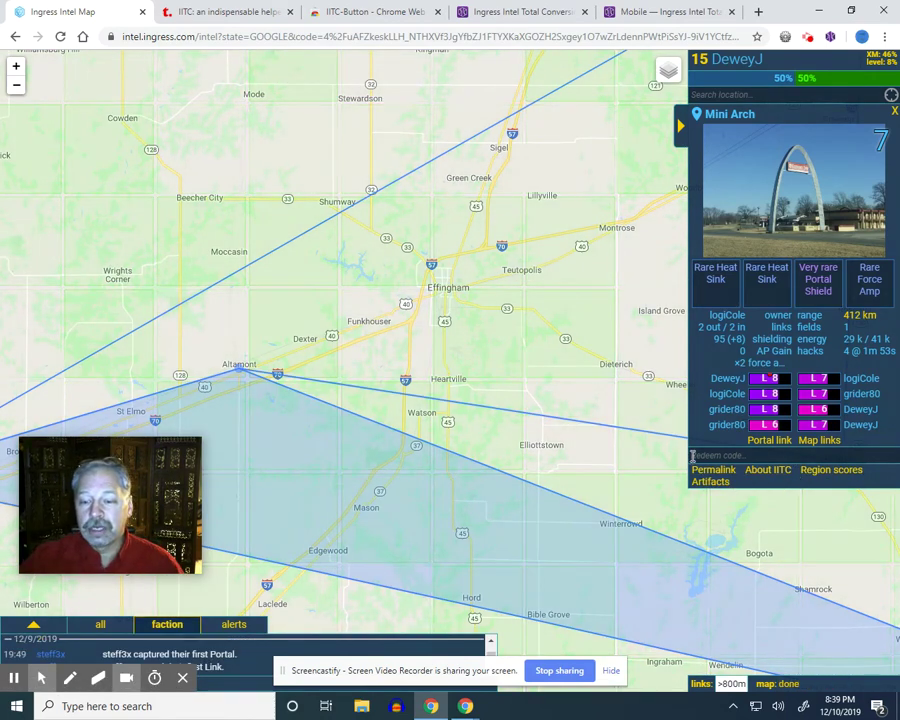
click(696, 455)
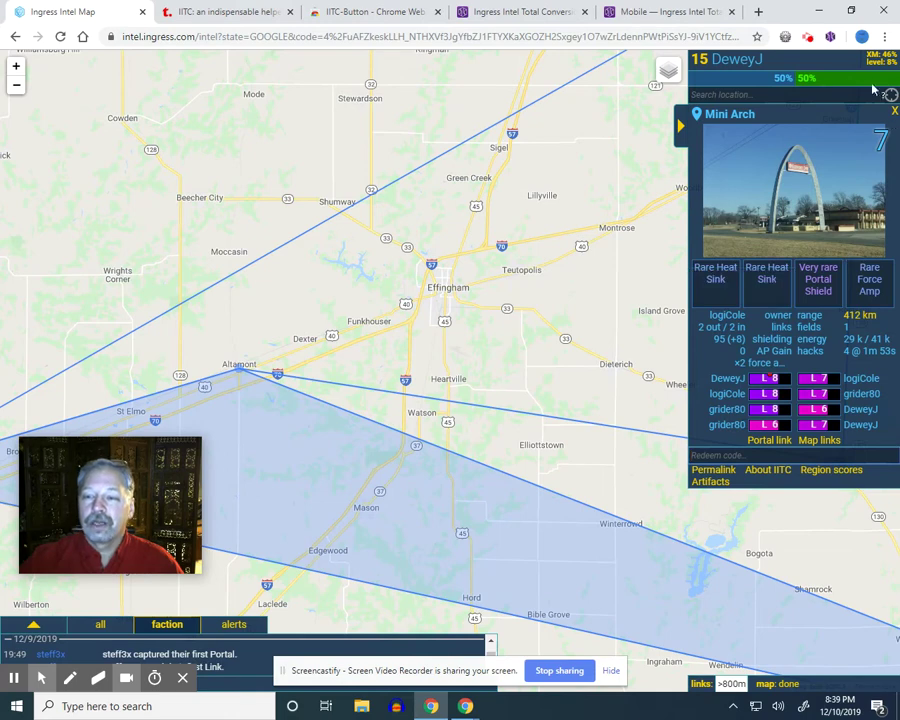
- Review the IITC plugin categories and the available Highlighter plugins
click(829, 38)
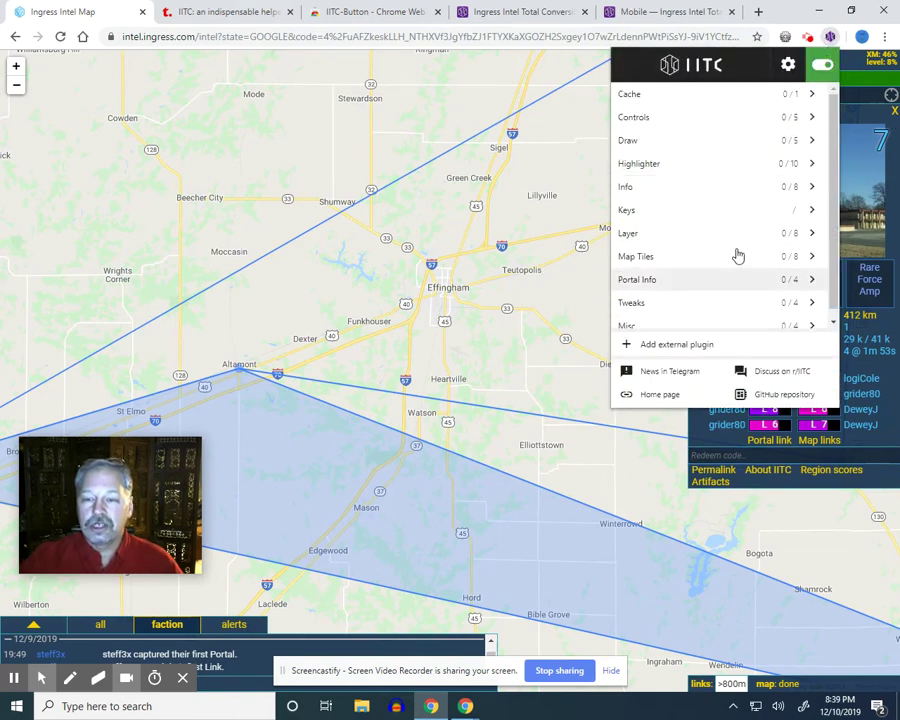
scroll(835, 230, down, 1)
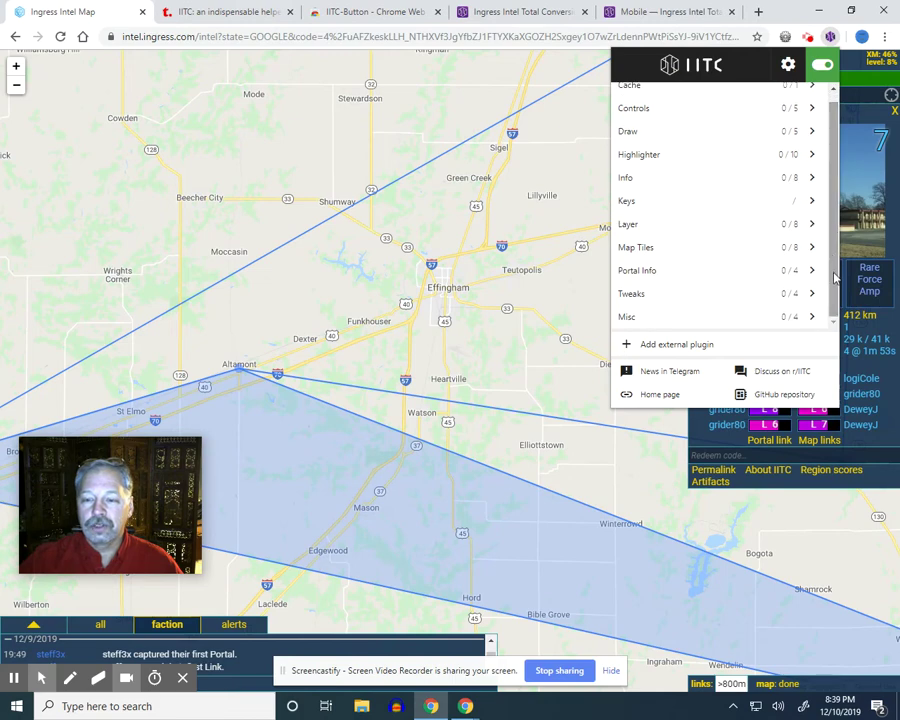
scroll(836, 160, up, 1)
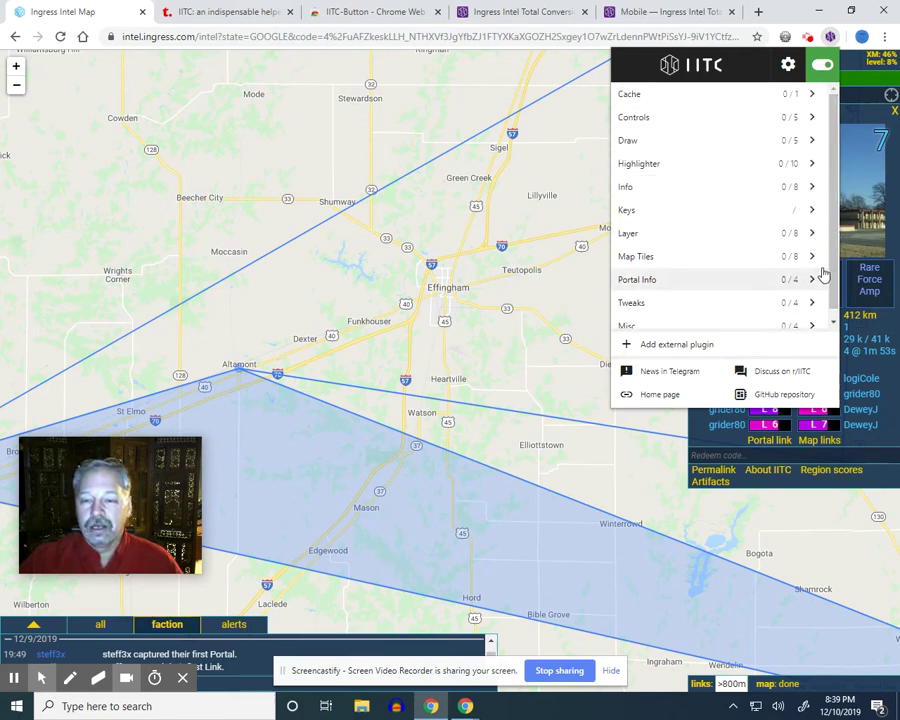
click(639, 168)
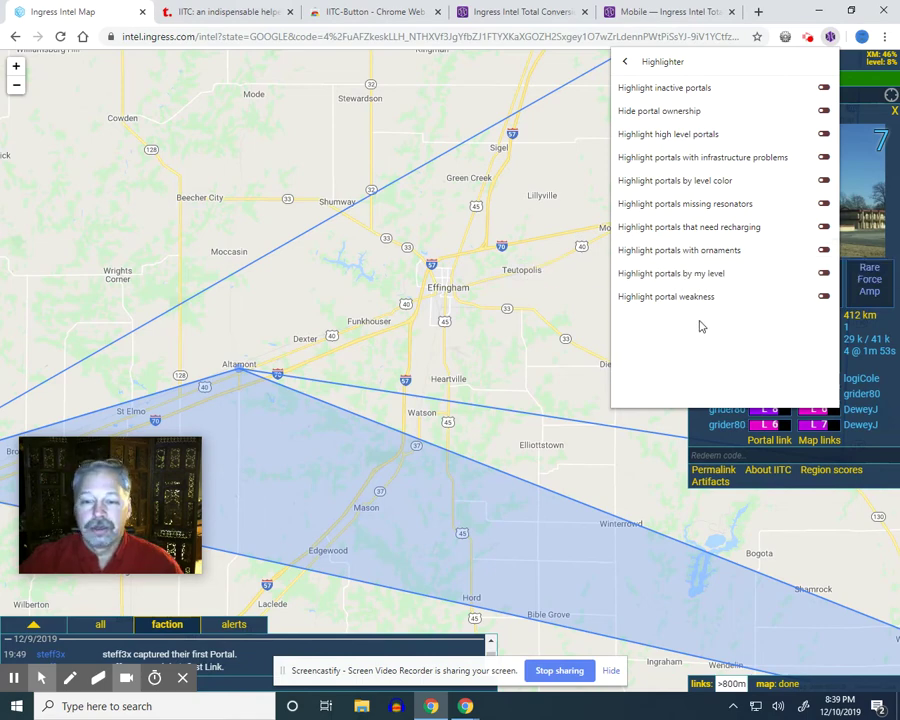
click(627, 63)
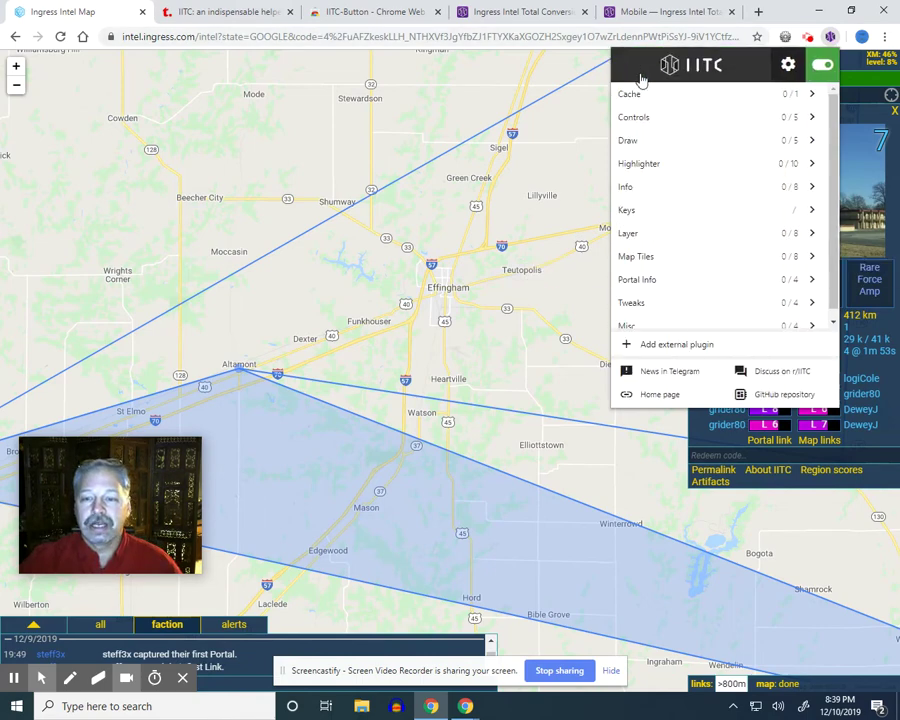
- Enable the Player activity tracker plugin from the Layer category and check the wider map around Effingham for it
click(653, 240)
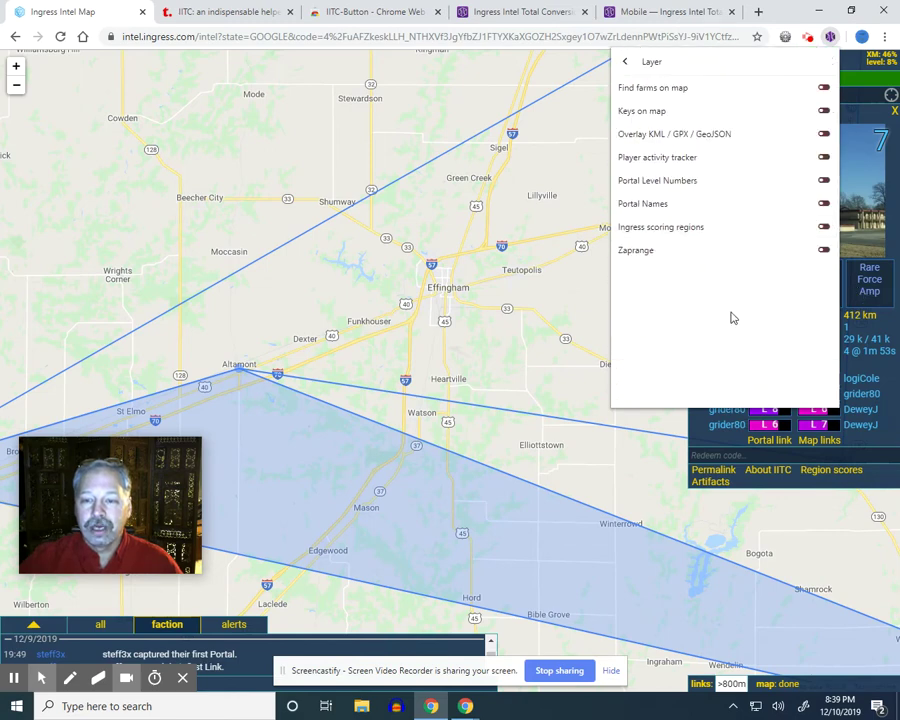
click(658, 160)
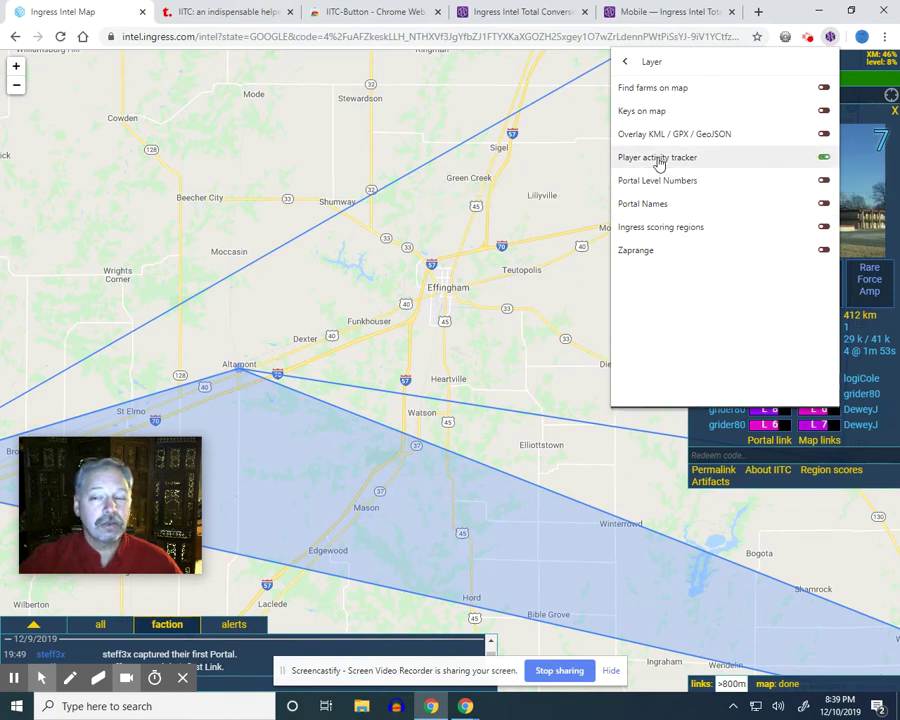
click(552, 257)
scroll(552, 259, down, 2)
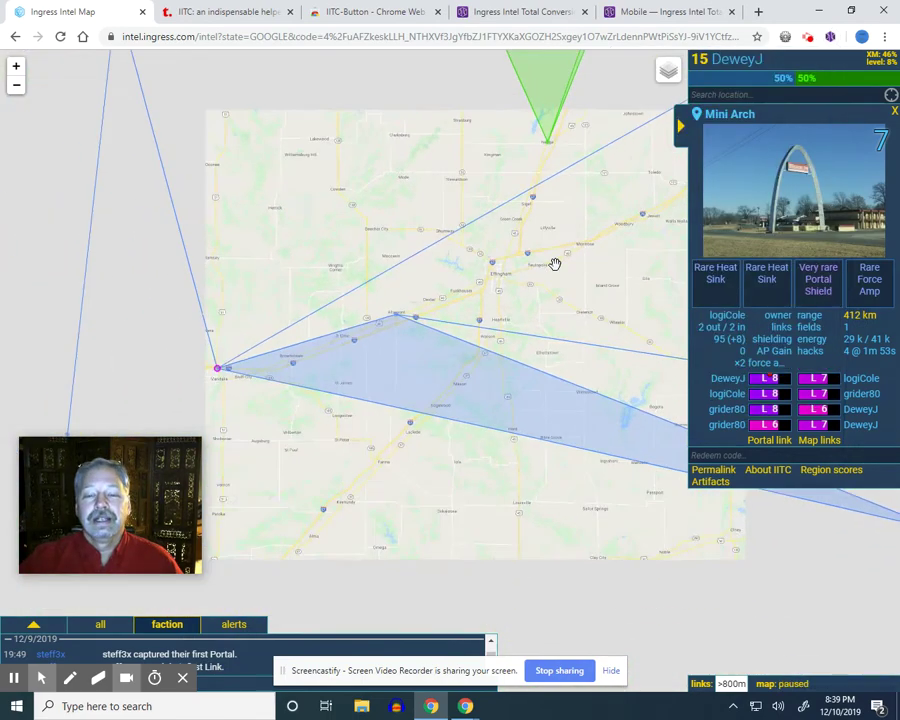
drag(568, 242, 444, 315)
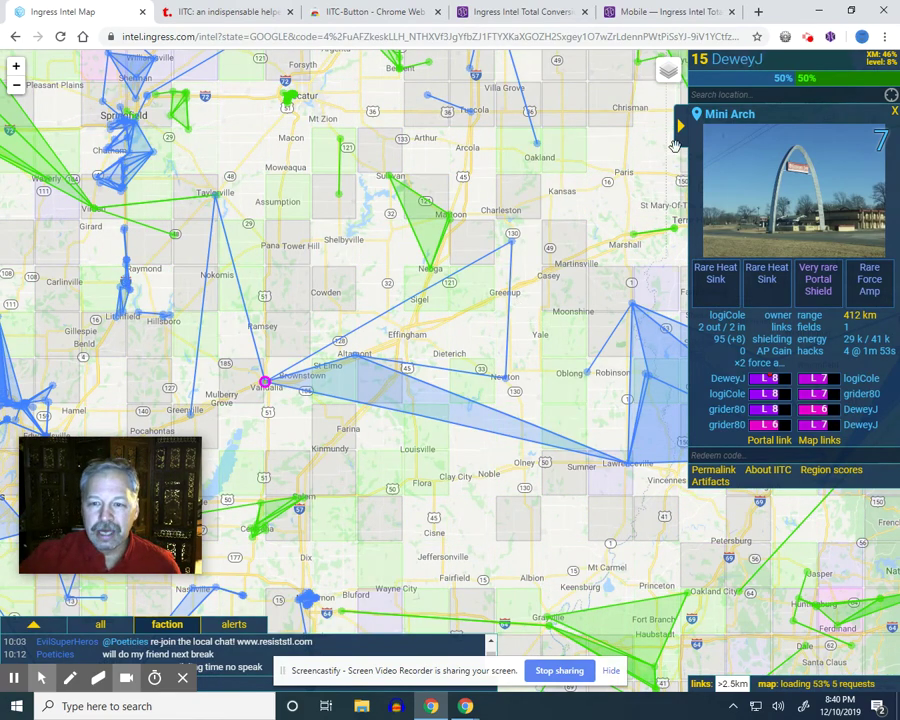
mouse_move(668, 72)
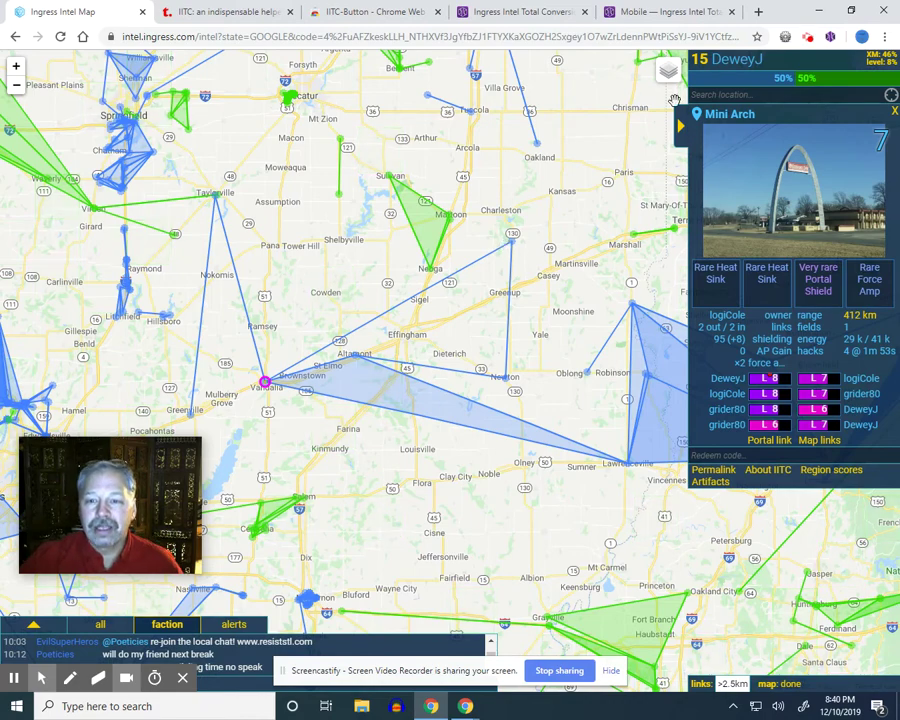
- Disable the Player activity tracker plugin in IITC's Layer category
click(830, 38)
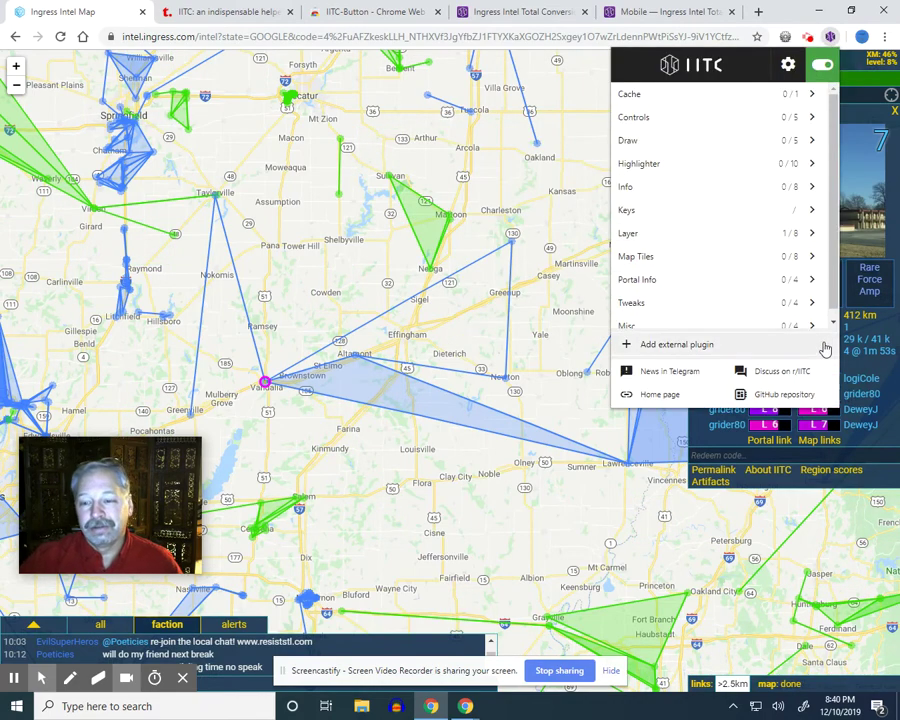
click(811, 233)
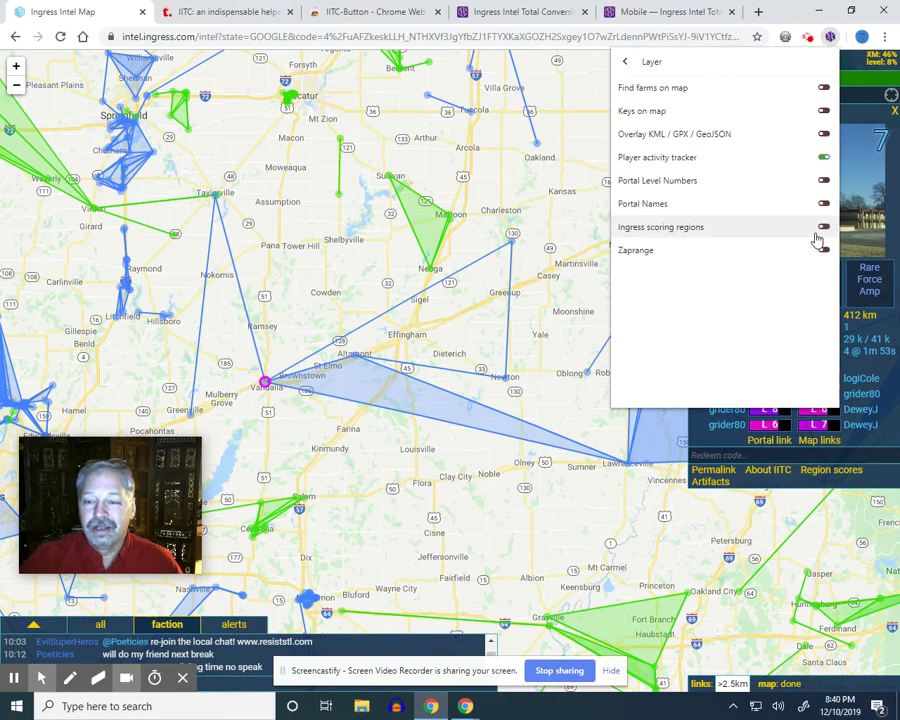
click(765, 165)
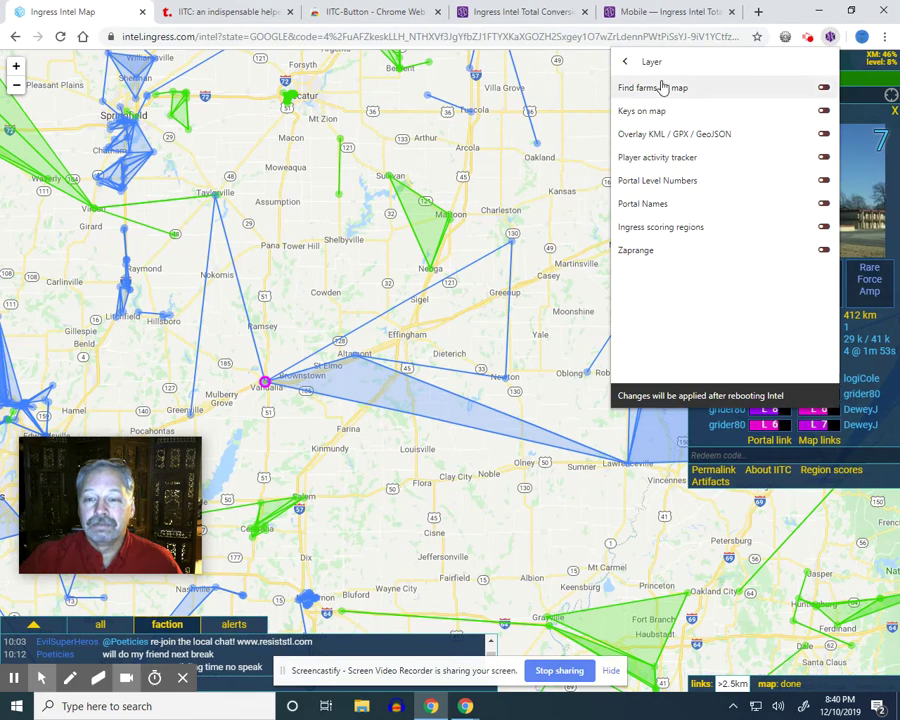
click(625, 62)
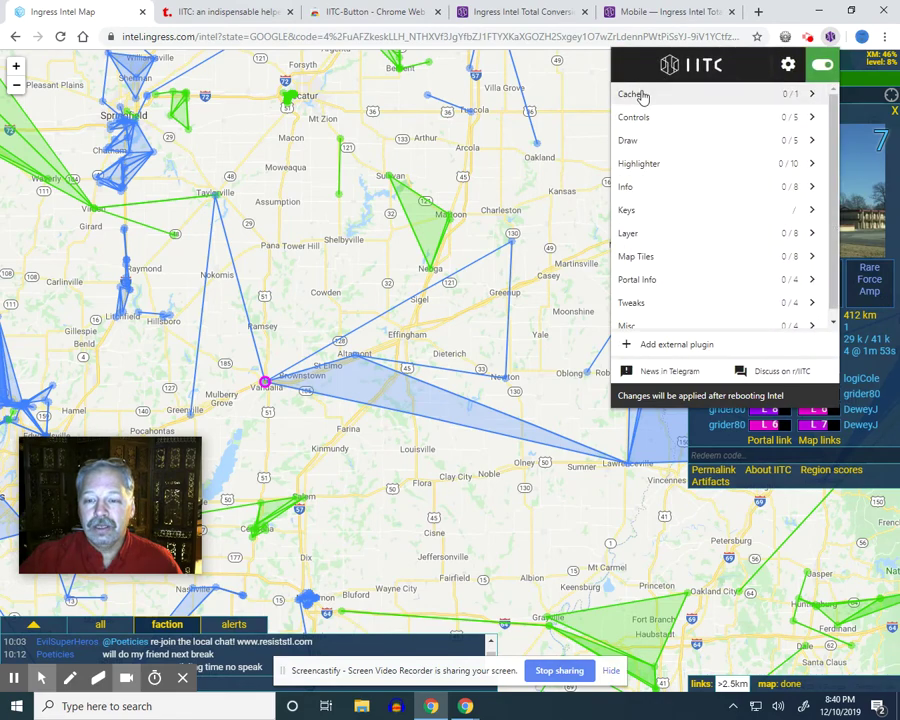
- Review the available plugins in the Map Tiles and Portal Info categories
click(695, 256)
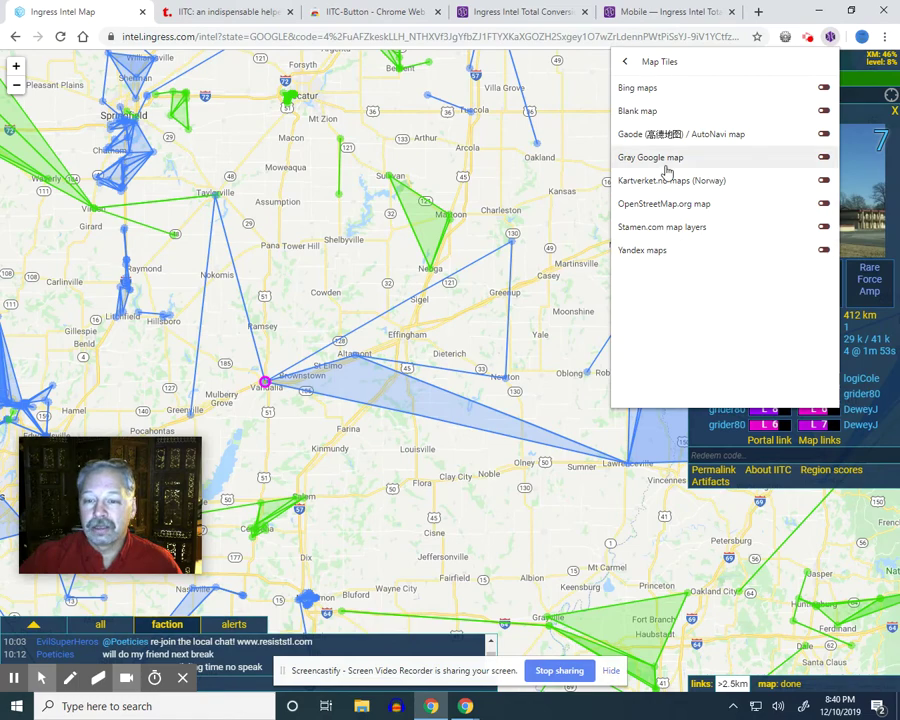
click(623, 63)
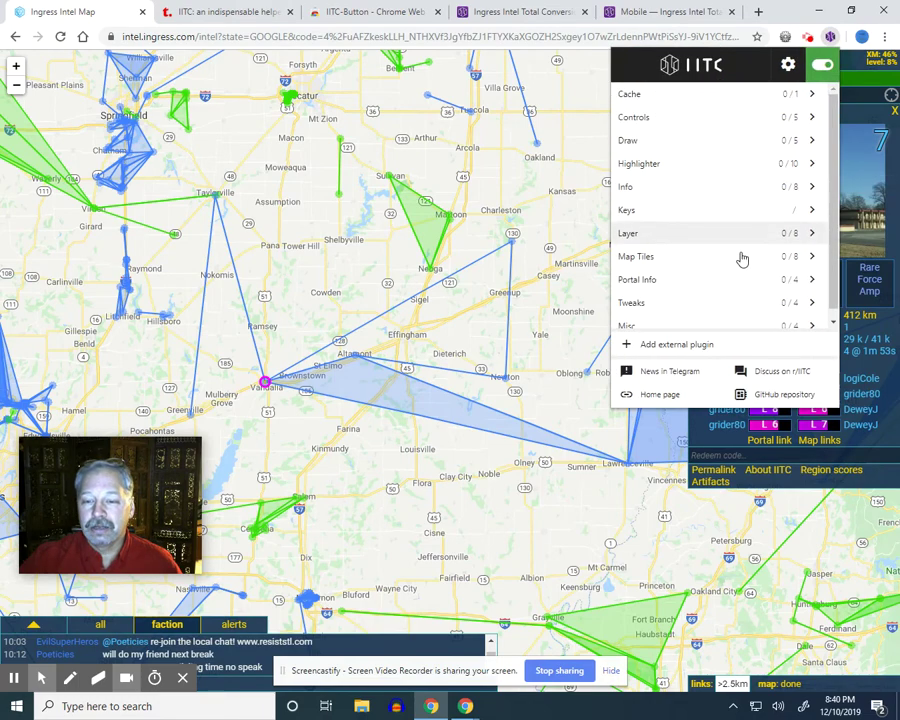
click(737, 290)
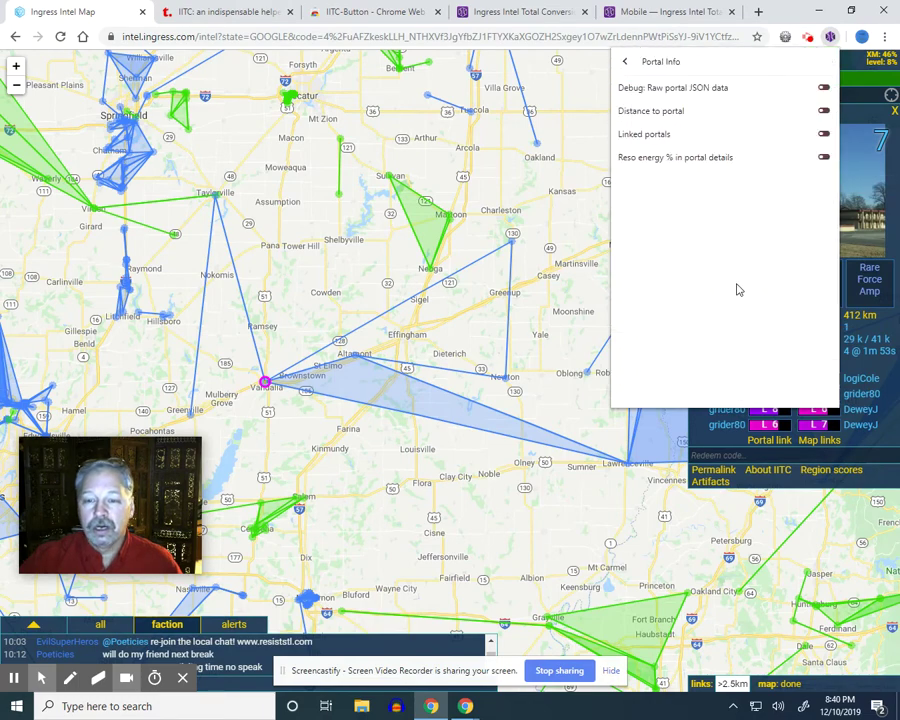
click(623, 62)
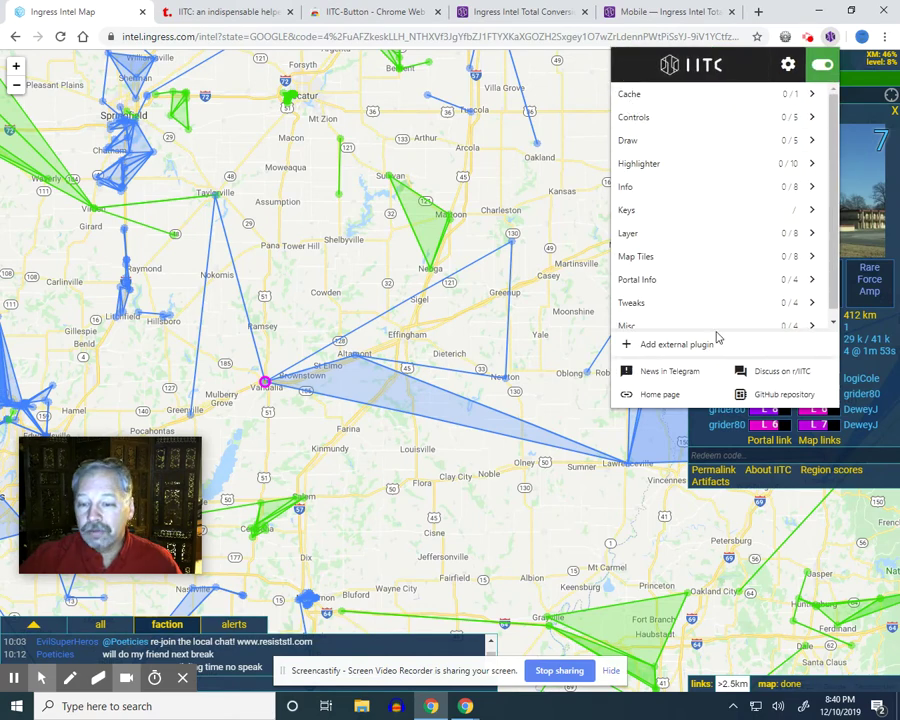
scroll(712, 308, down, 1)
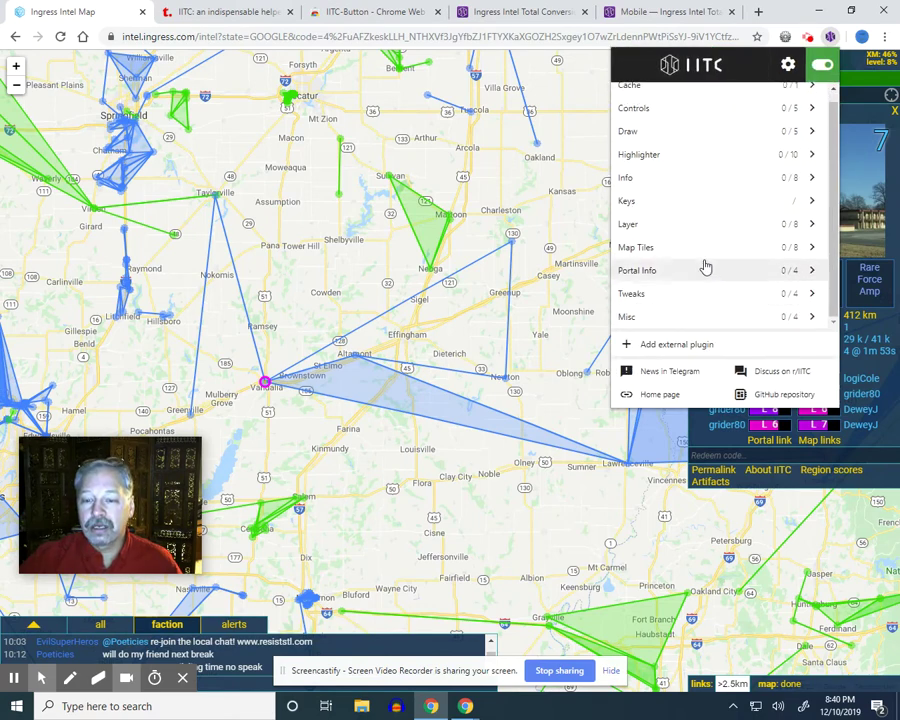
- Enable the Layer count plugin from the Info category and reload the Intel Map
click(658, 178)
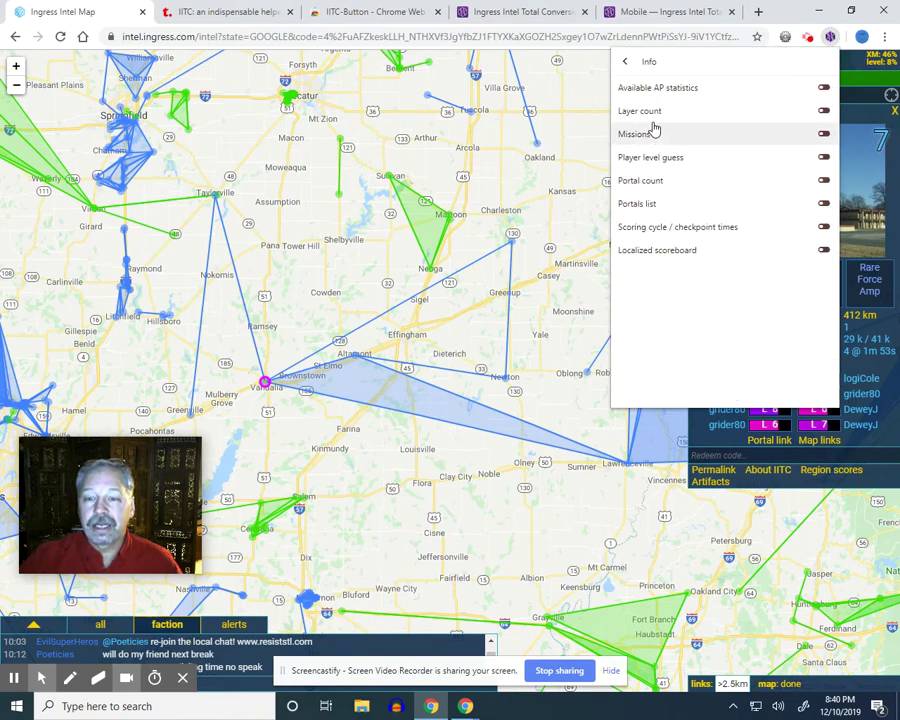
click(810, 114)
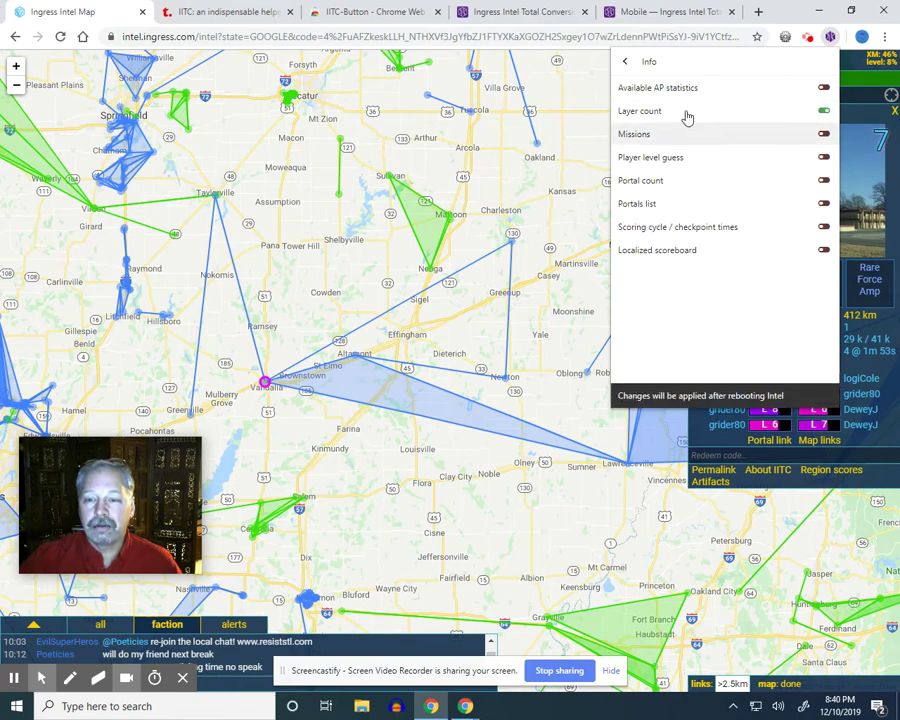
click(625, 61)
click(584, 129)
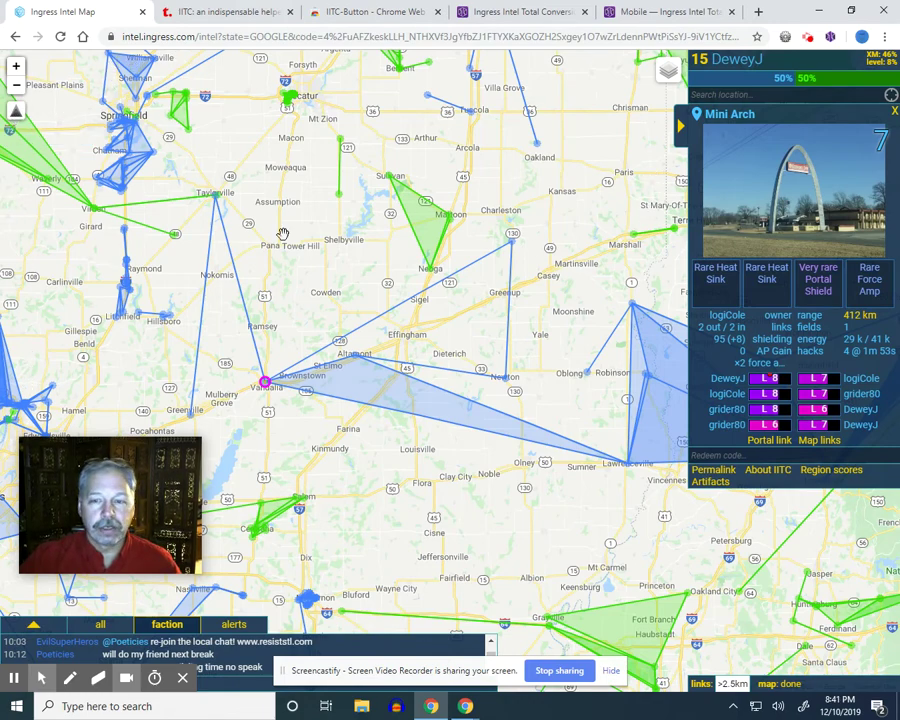
click(679, 128)
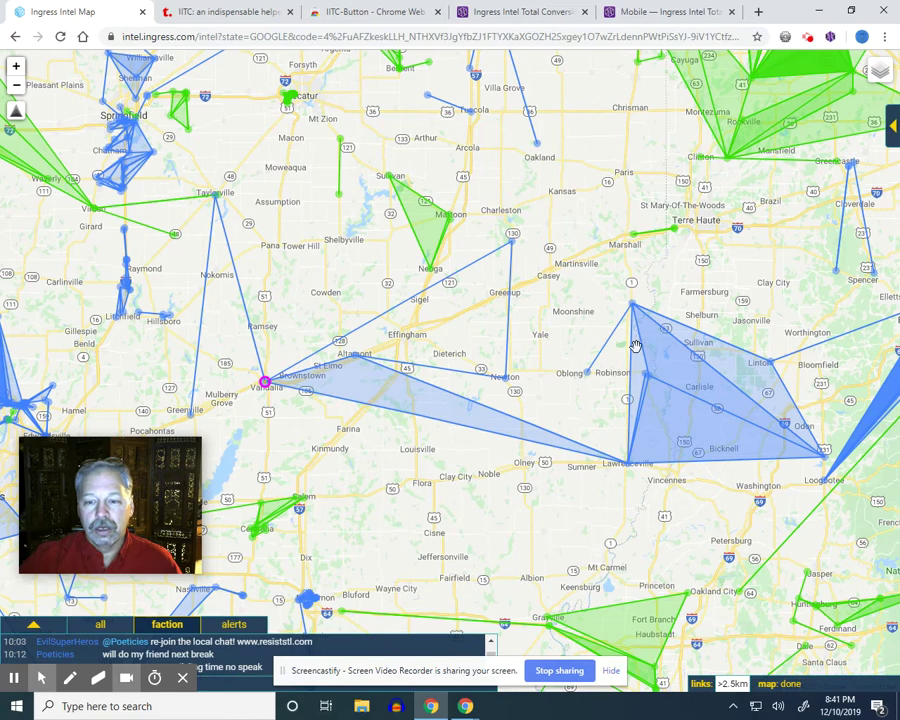
click(60, 36)
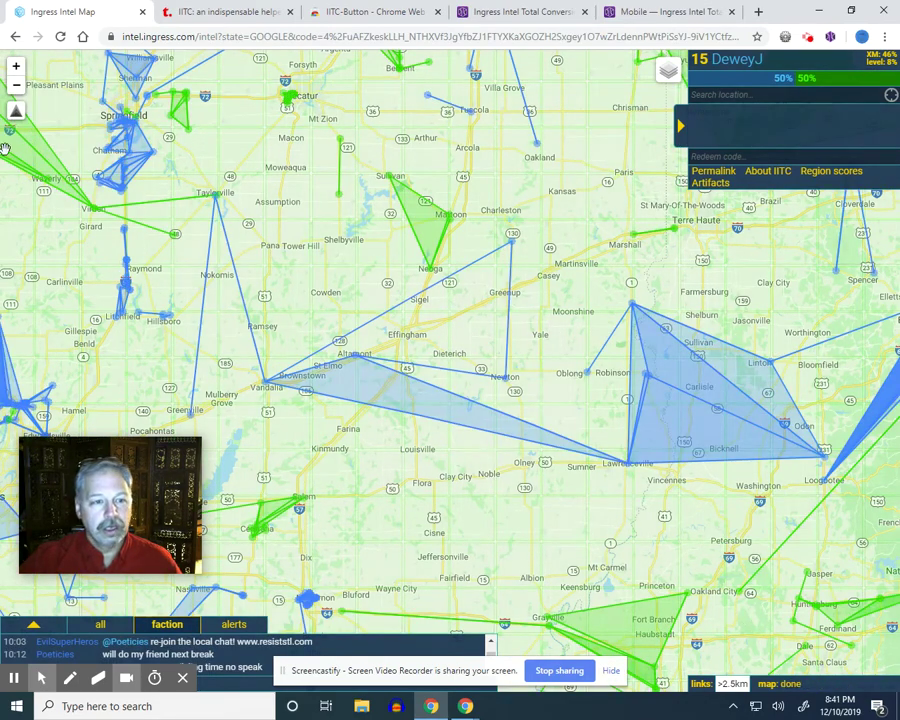
- Count the nested fields over the Resistance areas southeast of Altamont and near Carlisle
click(15, 114)
click(393, 388)
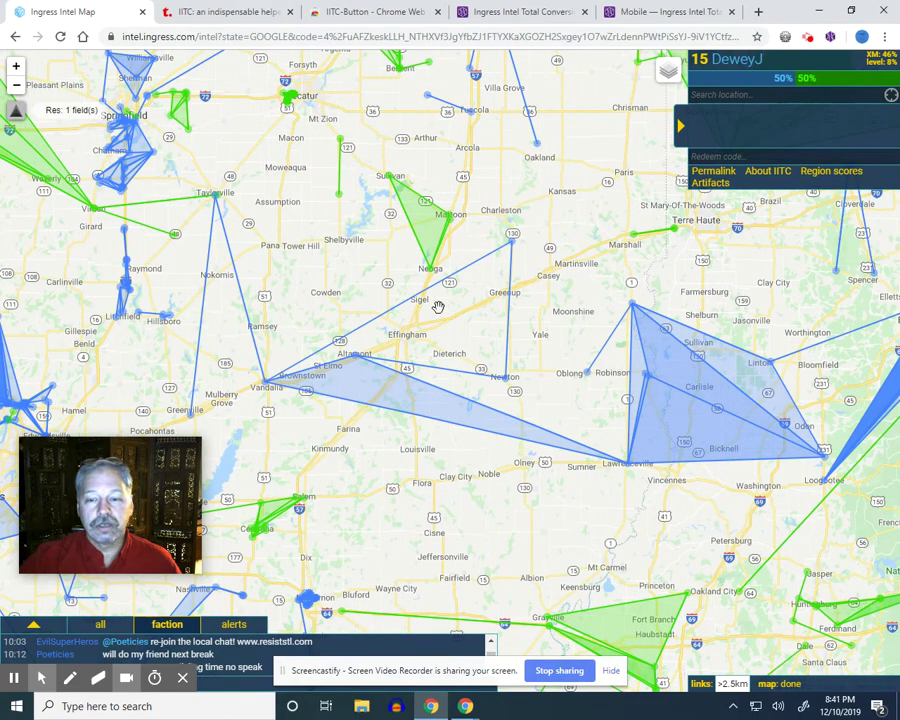
click(684, 421)
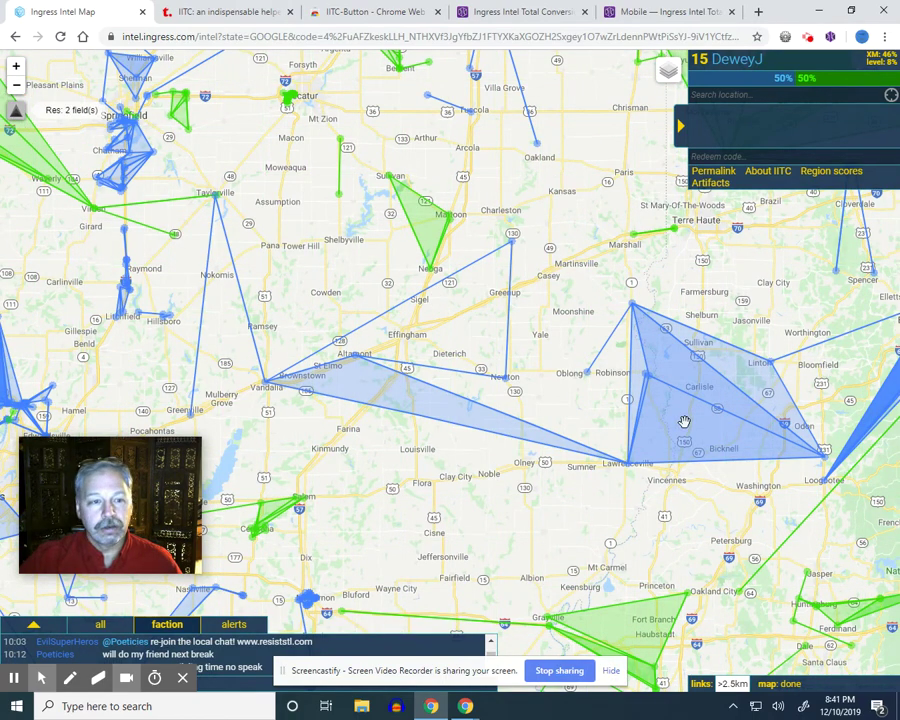
- Count the nested fields inside the dark green Enlightened triangle north of Rockville
drag(636, 215, 457, 465)
click(642, 293)
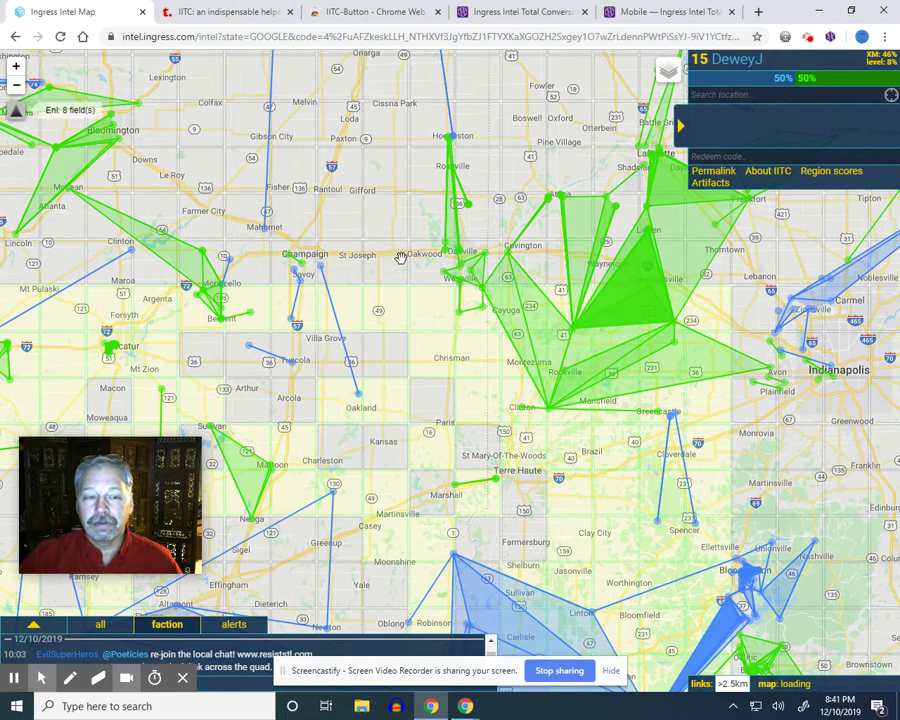
drag(380, 373, 536, 302)
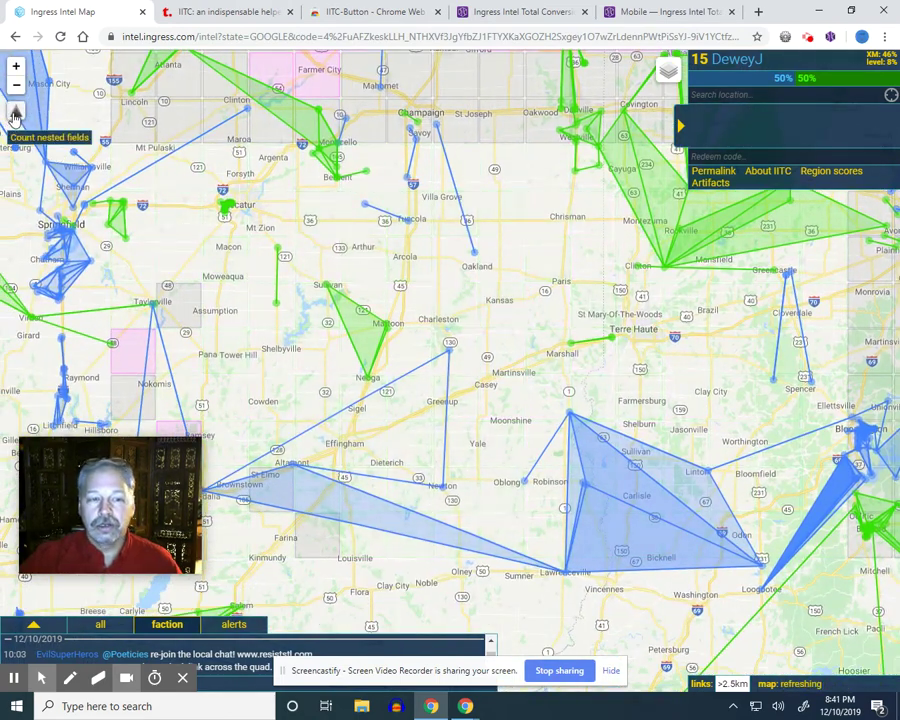